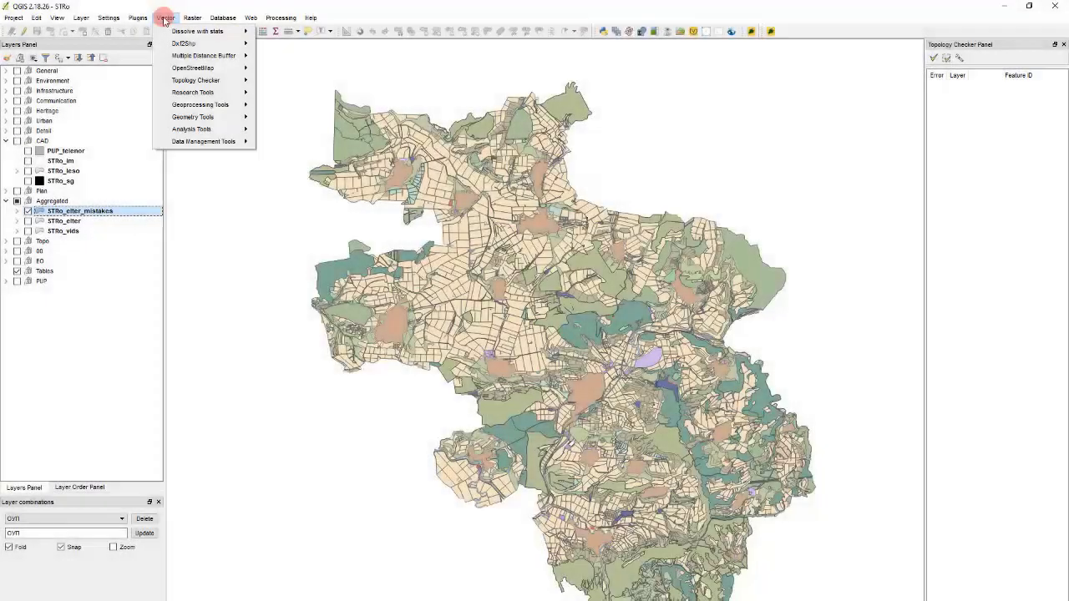
# Step: Bring up the Topology Checker for the STRo_elter_mistakes layer
pyautogui.moveTo(187, 81)
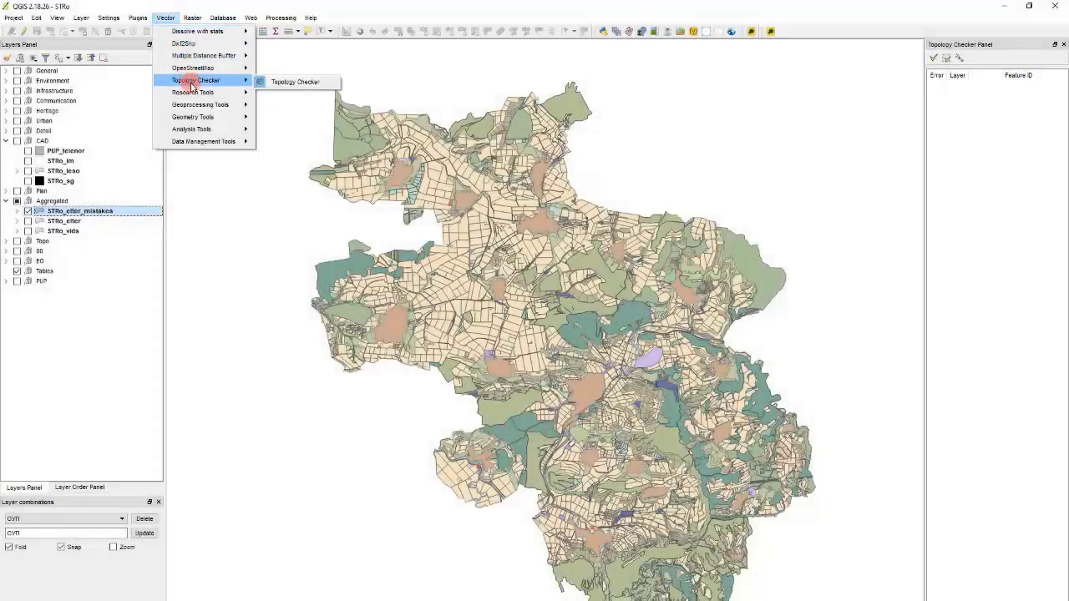
pyautogui.click(289, 81)
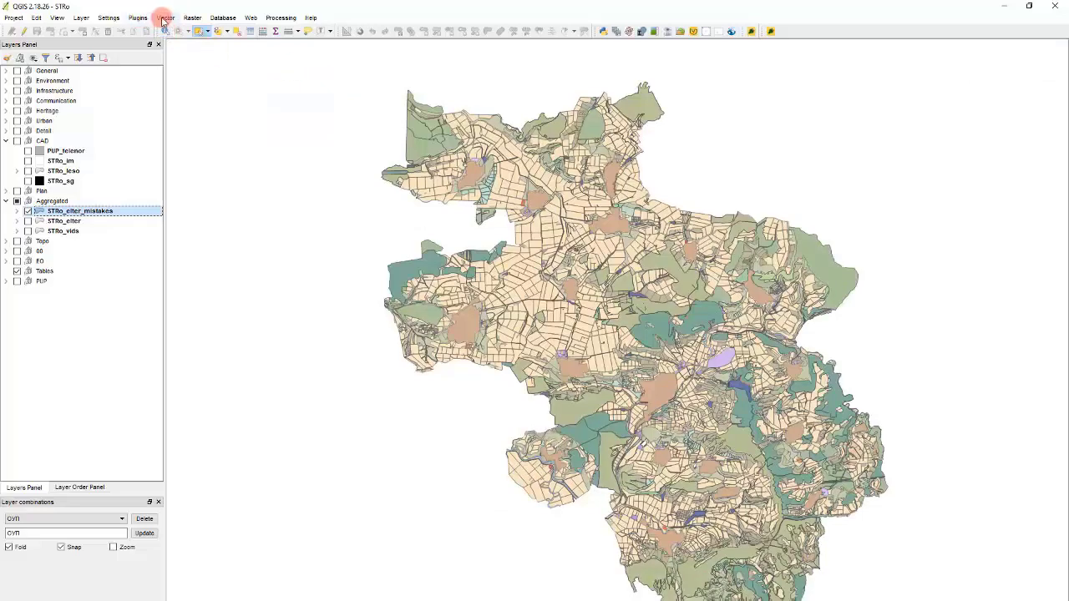
pyautogui.click(164, 18)
pyautogui.moveTo(205, 78)
pyautogui.click(267, 81)
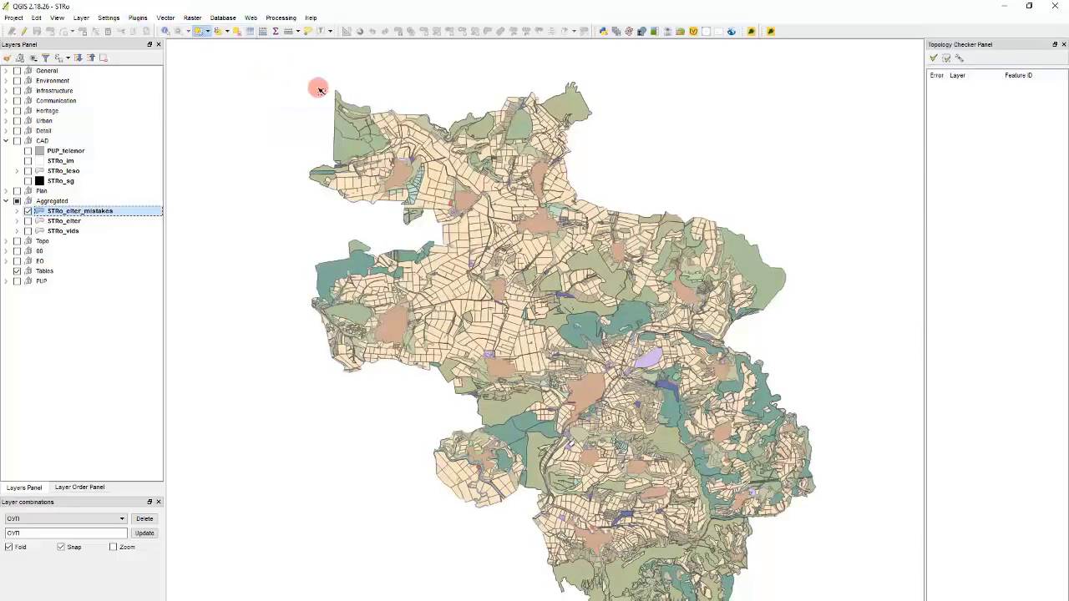
# Step: Add the topology rule "must not overlap" for the STRo_elter_mistakes layer and accept the rule settings
pyautogui.click(958, 57)
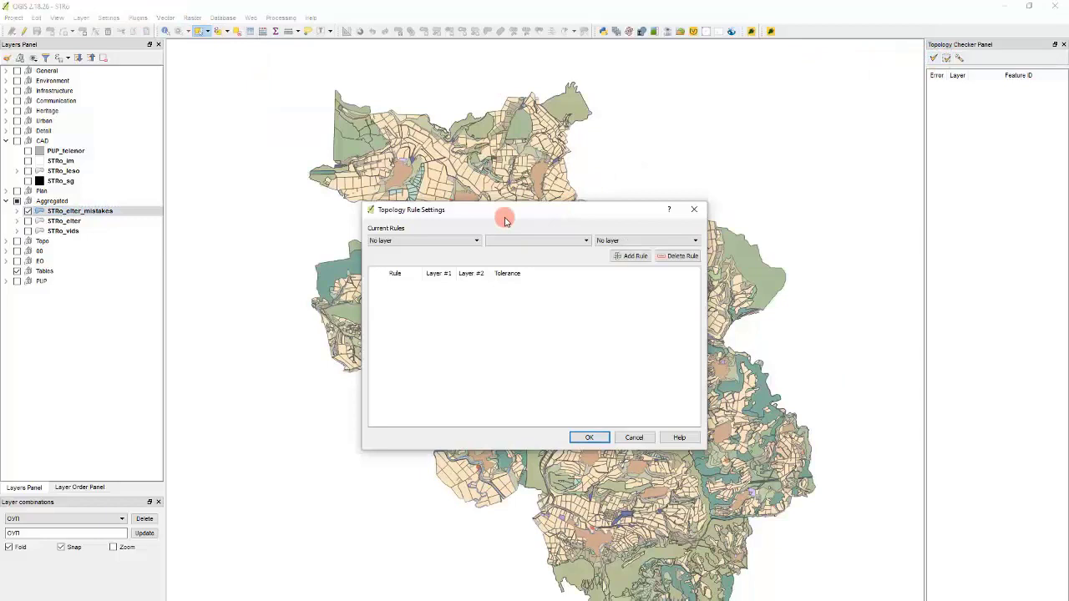
pyautogui.click(412, 240)
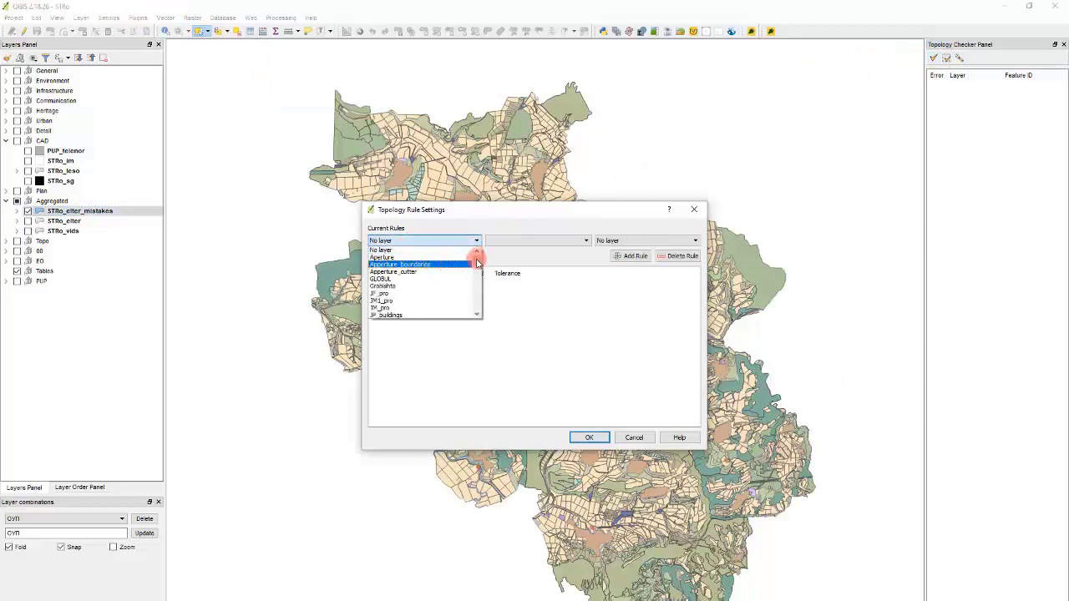
pyautogui.moveTo(476, 263); pyautogui.dragTo(478, 278)
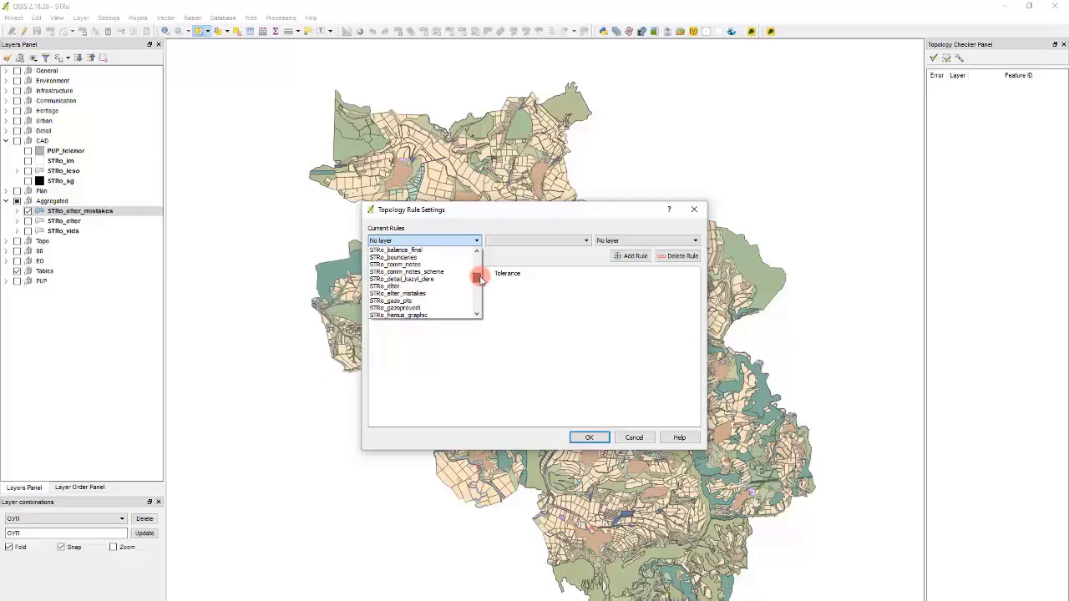
pyautogui.click(423, 294)
pyautogui.click(539, 240)
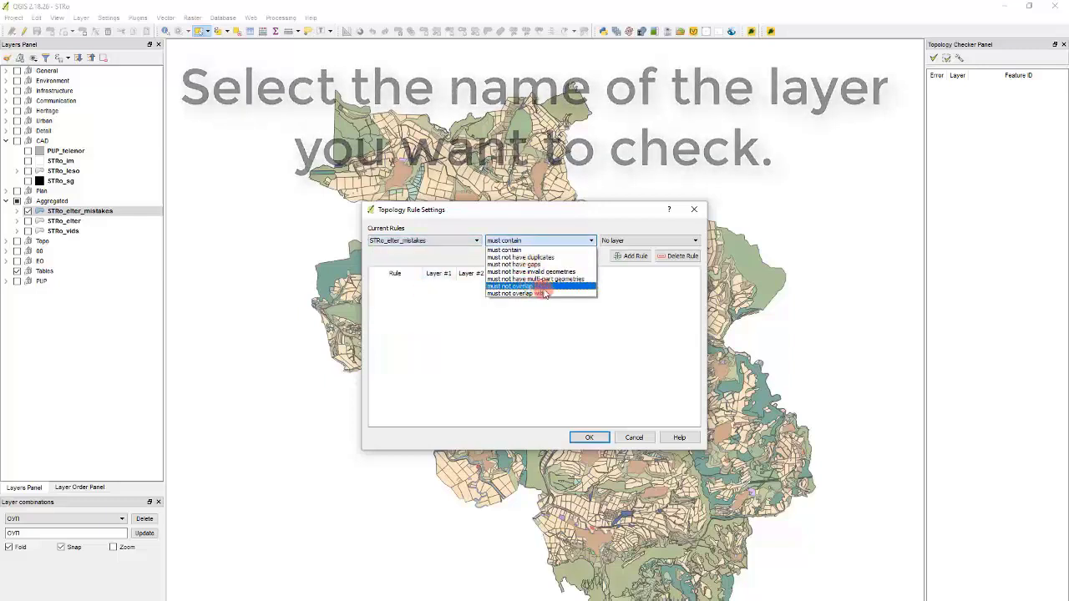
pyautogui.click(541, 286)
pyautogui.click(628, 256)
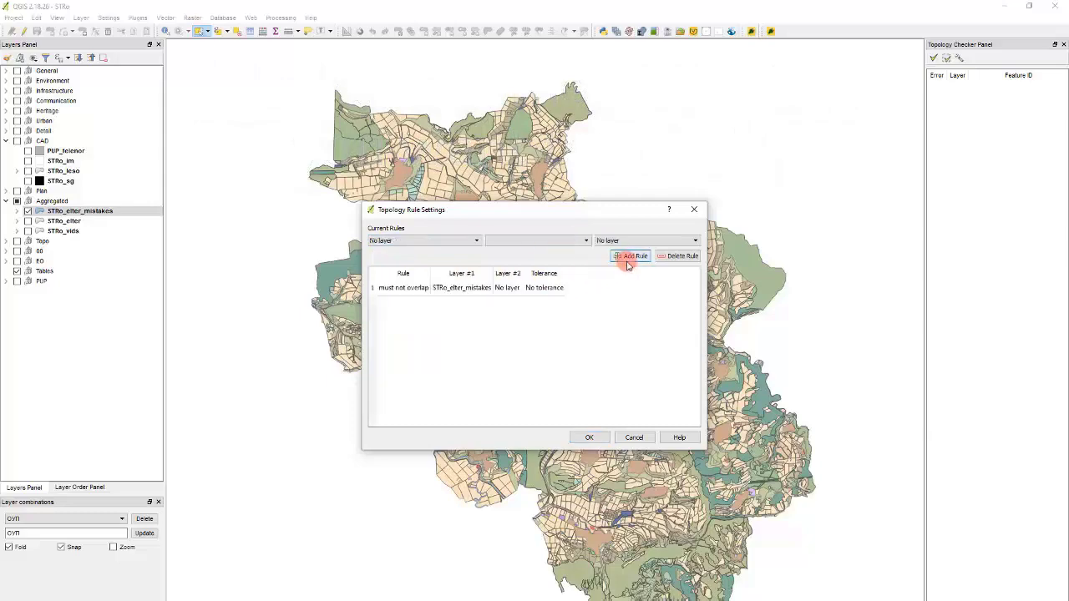
pyautogui.click(587, 437)
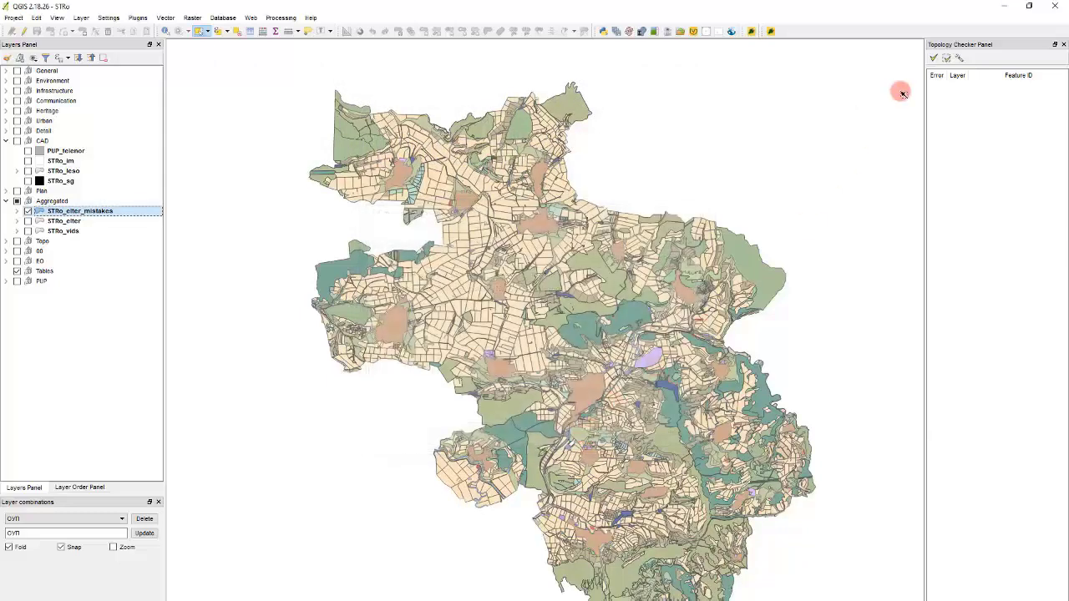
# Step: Validate all topology rules, go to overlap error 17 and select the polygon below the marked overlap
pyautogui.click(932, 58)
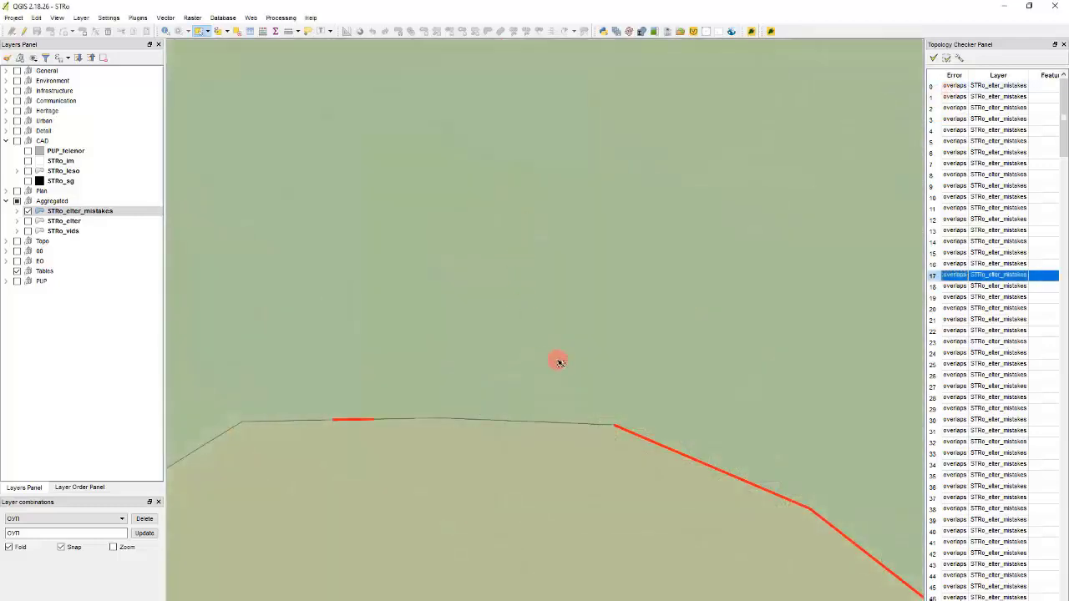
pyautogui.scroll(1, 603, 398)
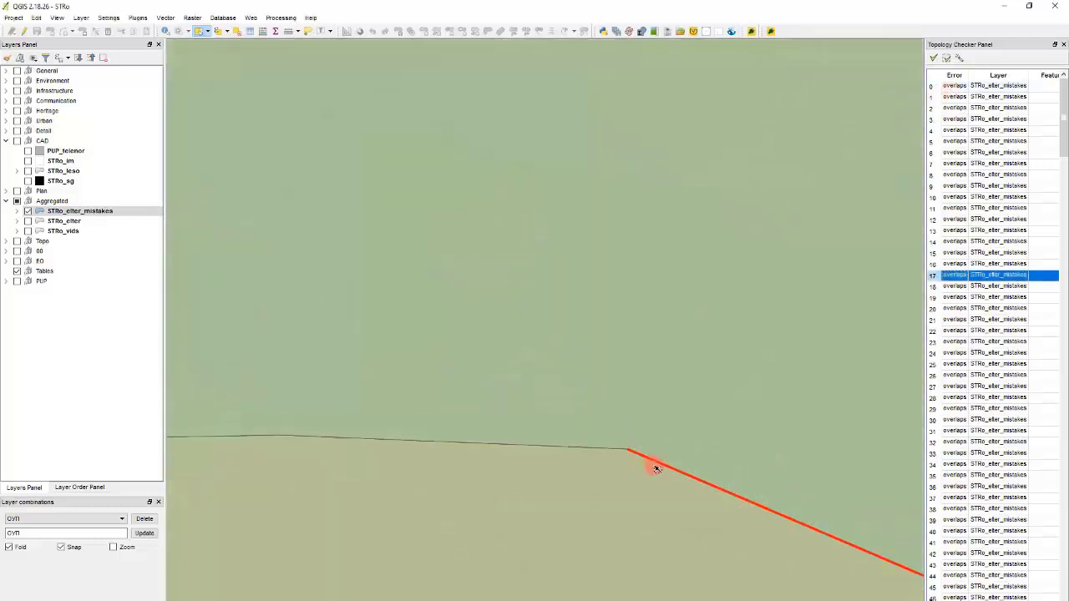
pyautogui.scroll(7, 657, 469)
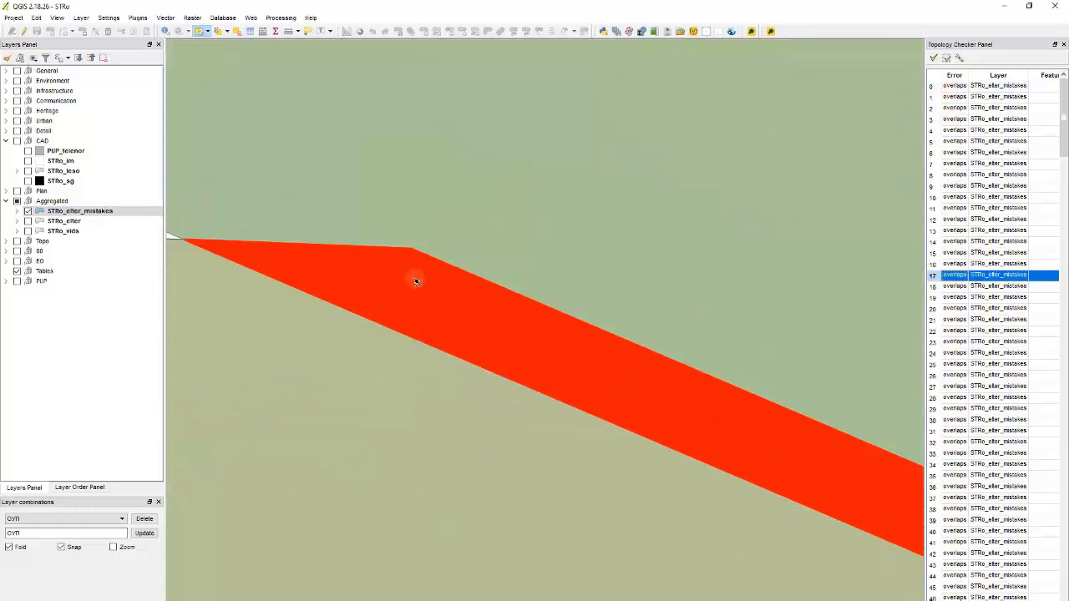
pyautogui.scroll(-2, 629, 267)
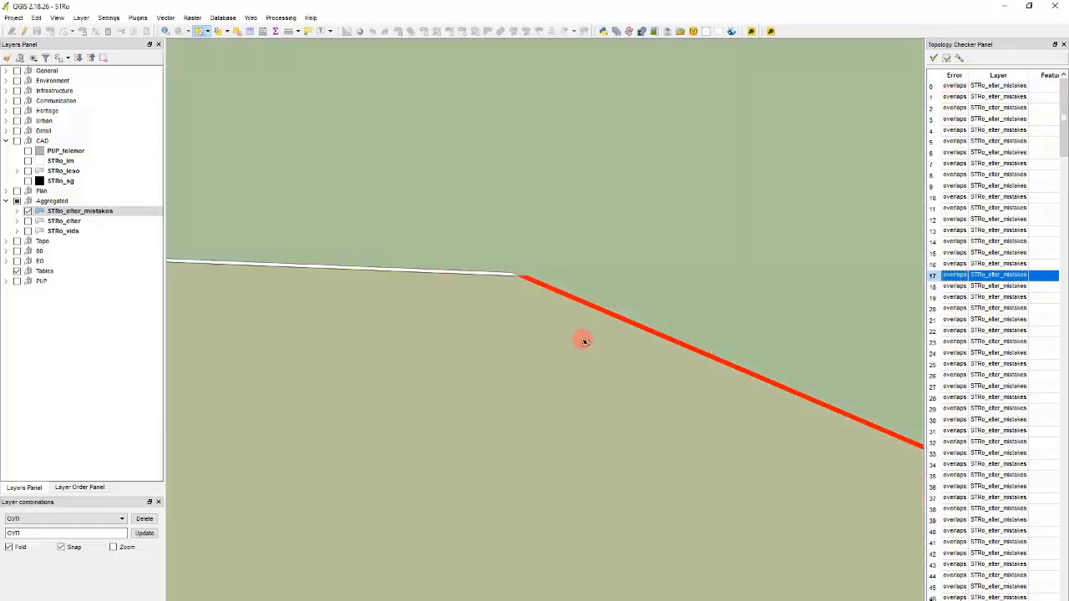
pyautogui.scroll(2, 459, 258)
pyautogui.click(655, 352)
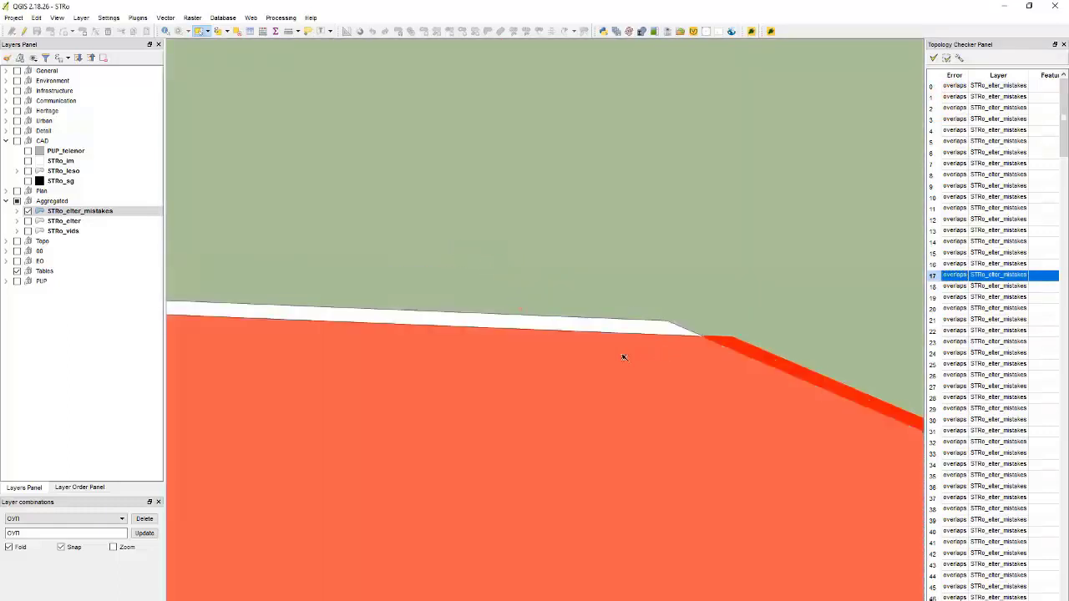
# Step: Enable node editing on STRo_elter_mistakes and apply snapping to vertex and segment with a 50-pixel tolerance to the selected layer
pyautogui.click(23, 31)
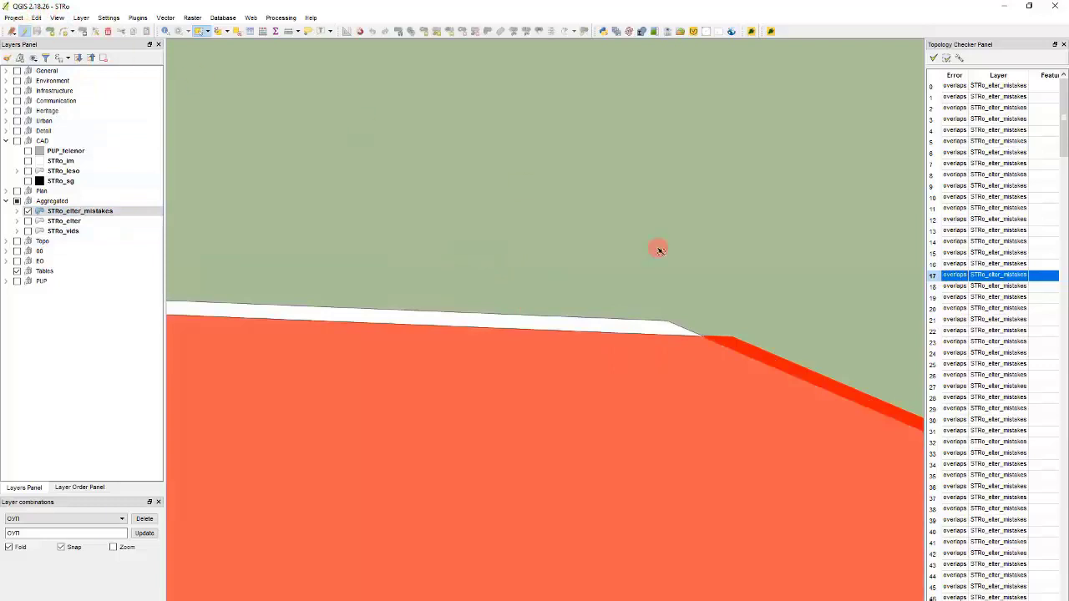
pyautogui.click(732, 339)
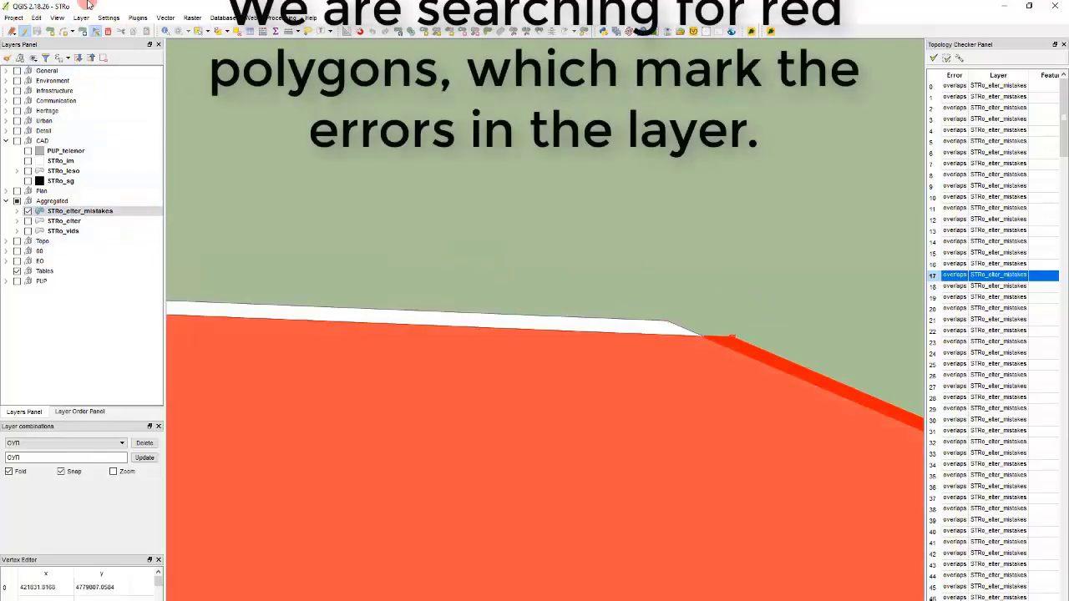
pyautogui.click(108, 18)
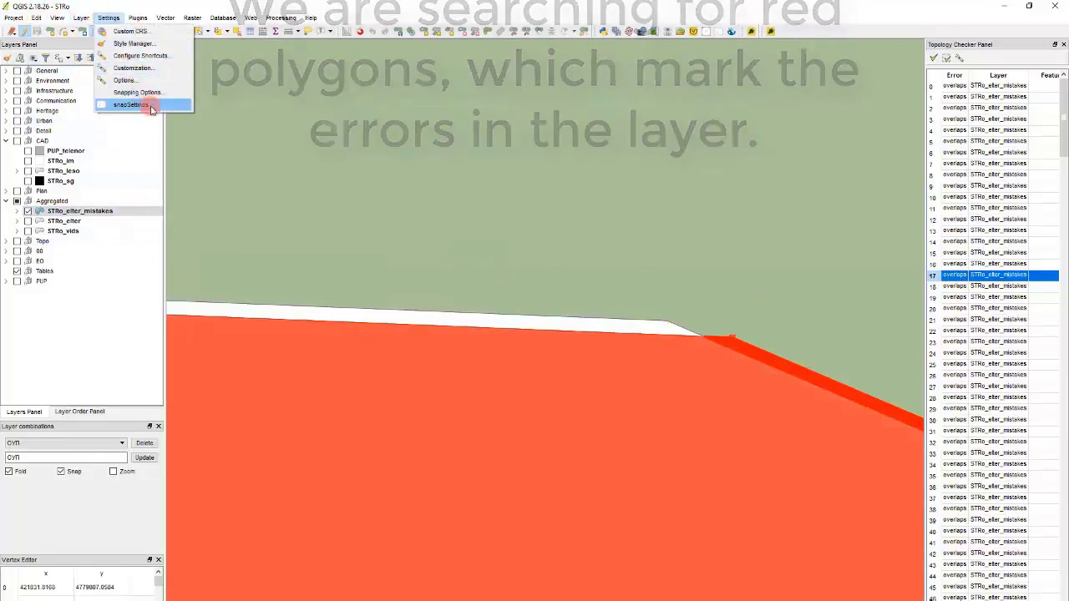
pyautogui.click(147, 103)
pyautogui.click(503, 283)
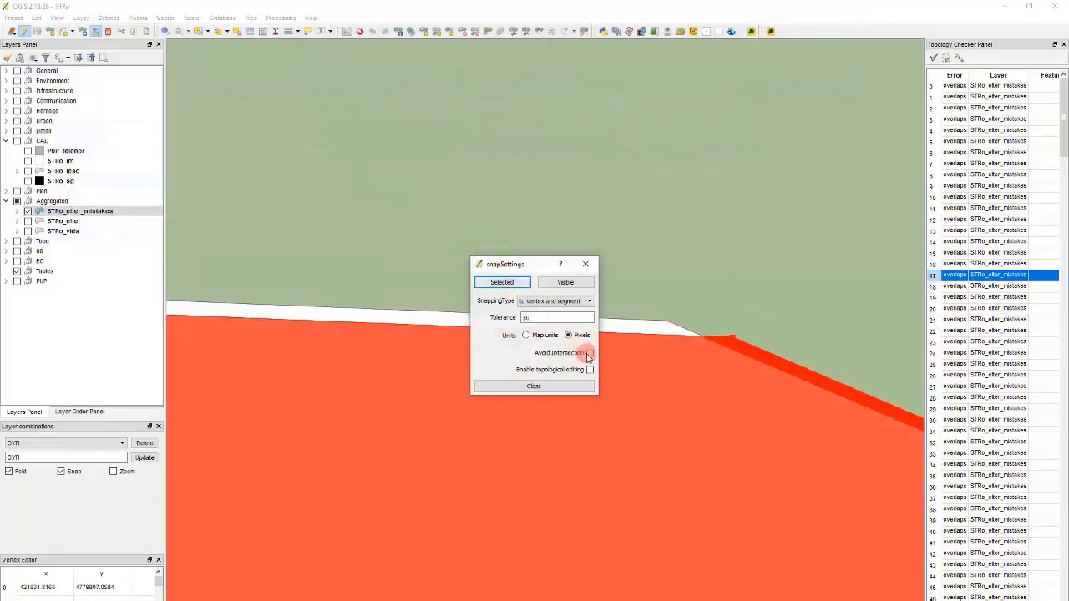
pyautogui.click(559, 386)
# Step: Move the selected polygon's corner vertex at the start of the red overlap onto the neighbouring polygon's corner
pyautogui.click(726, 336)
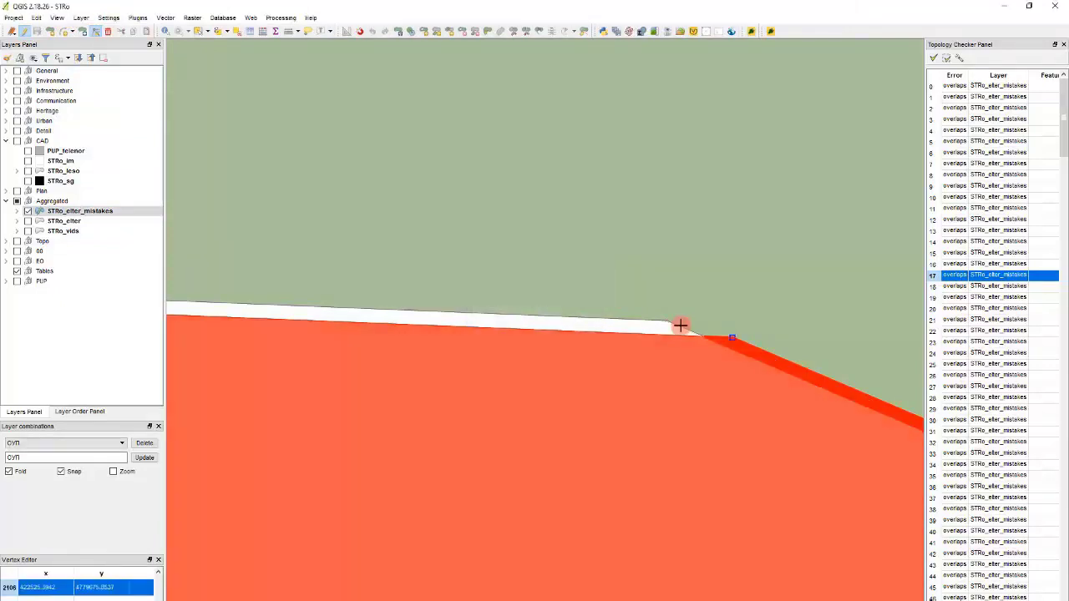
pyautogui.moveTo(673, 324); pyautogui.dragTo(673, 324)
pyautogui.scroll(-3, 488, 241)
pyautogui.scroll(1, 697, 239)
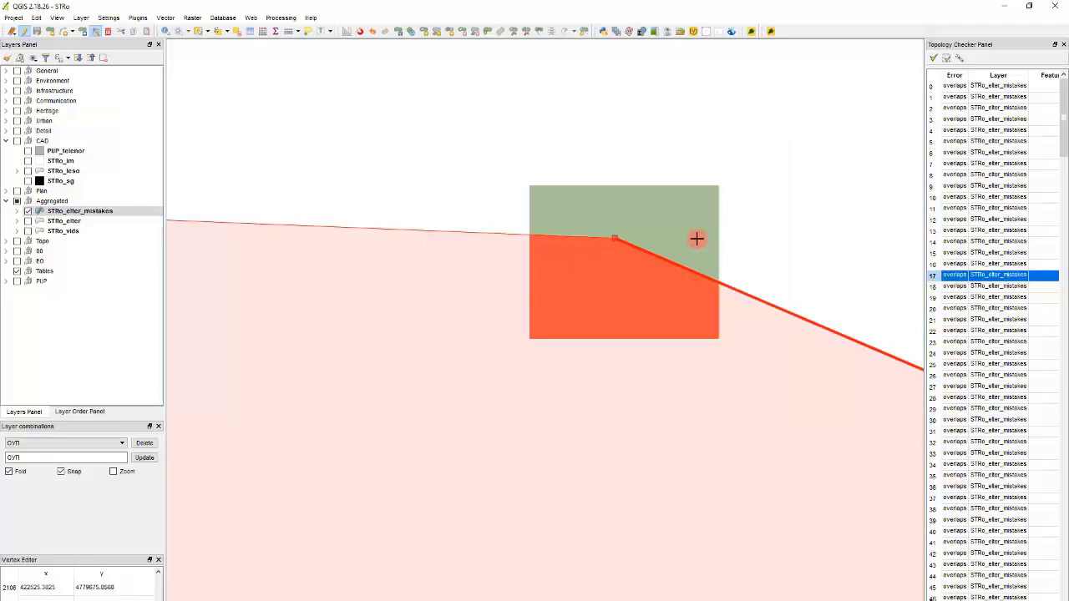
# Step: Pull the lower polygon's vertex beside the short remaining overlap down and away from the shared boundary
pyautogui.scroll(-1, 703, 239)
pyautogui.scroll(4, 538, 233)
pyautogui.scroll(-2, 641, 246)
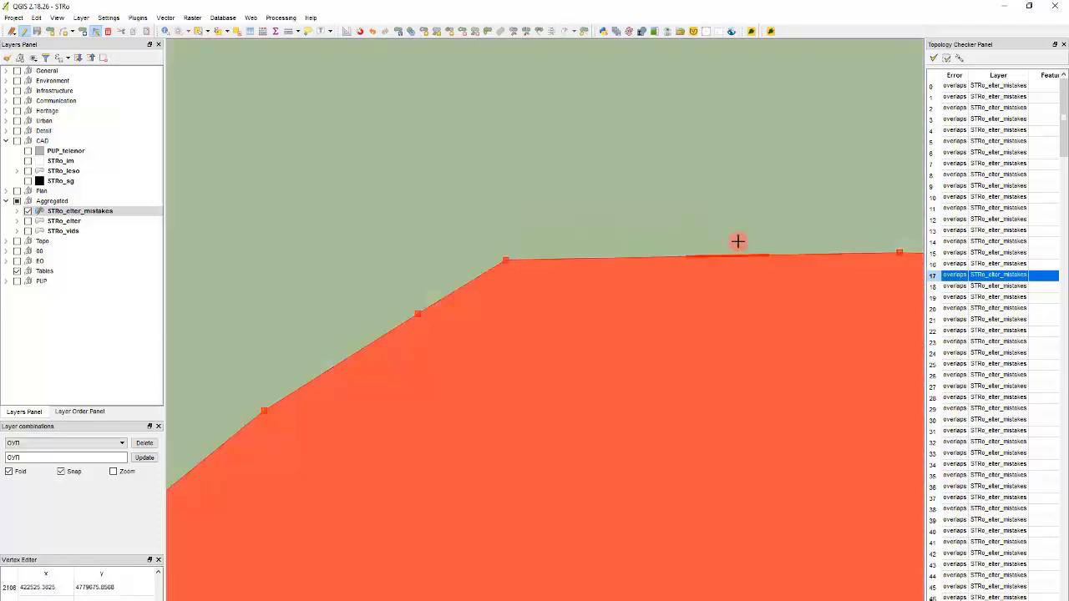
pyautogui.scroll(4, 770, 243)
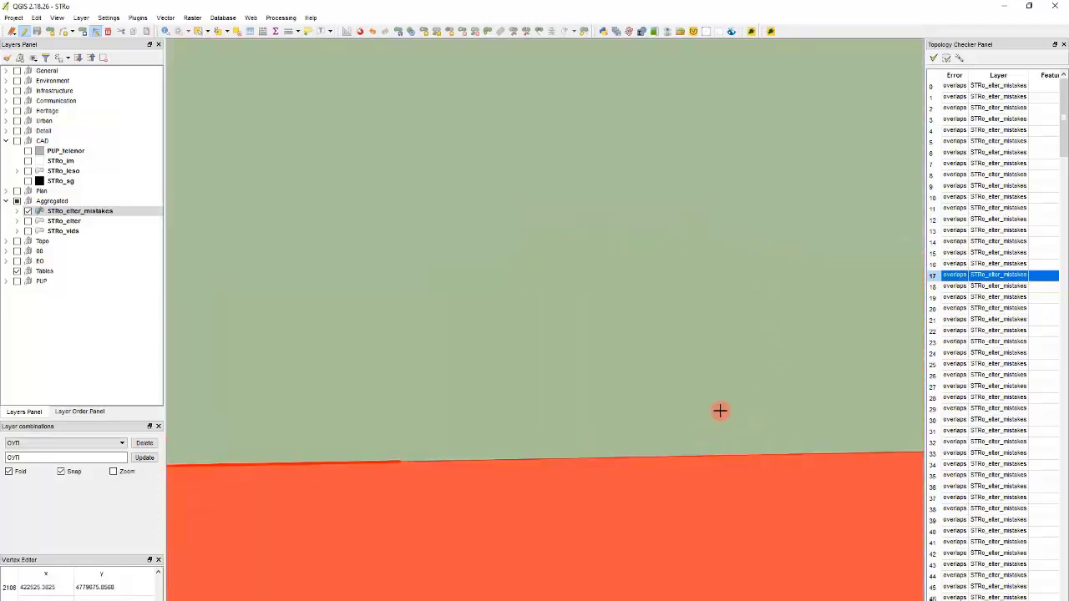
pyautogui.scroll(-1, 773, 351)
pyautogui.scroll(1, 618, 309)
pyautogui.scroll(-1, 618, 309)
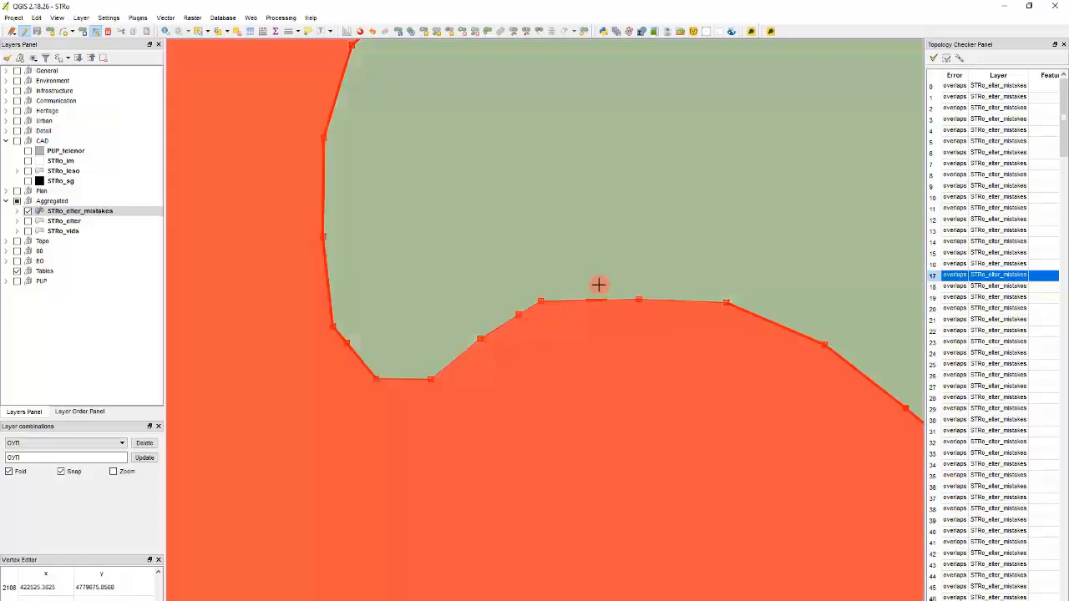
pyautogui.click(588, 242)
pyautogui.scroll(3, 613, 270)
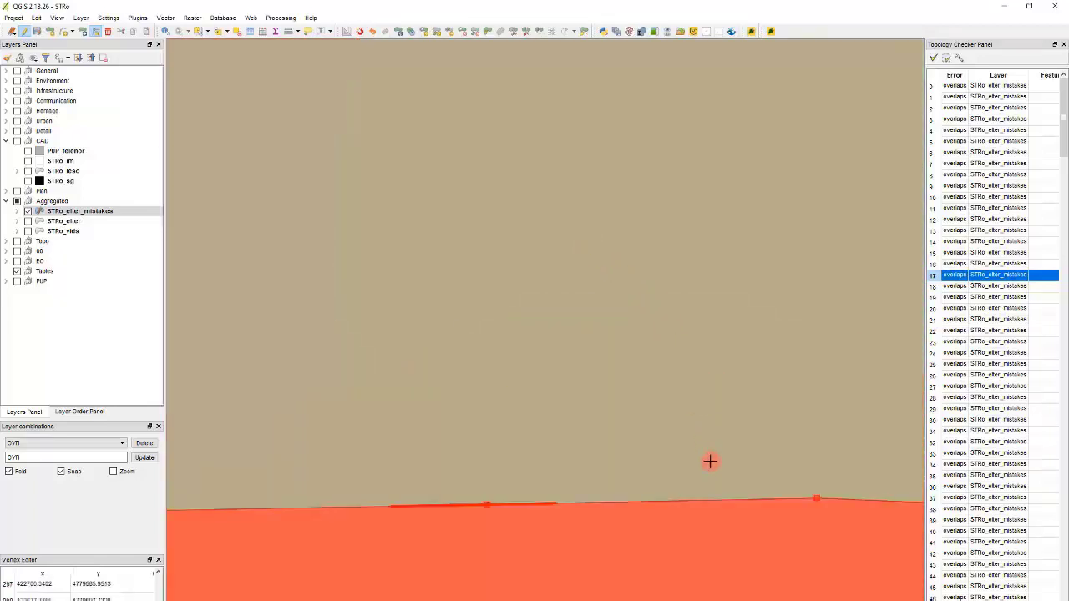
pyautogui.click(749, 573)
pyautogui.click(816, 499)
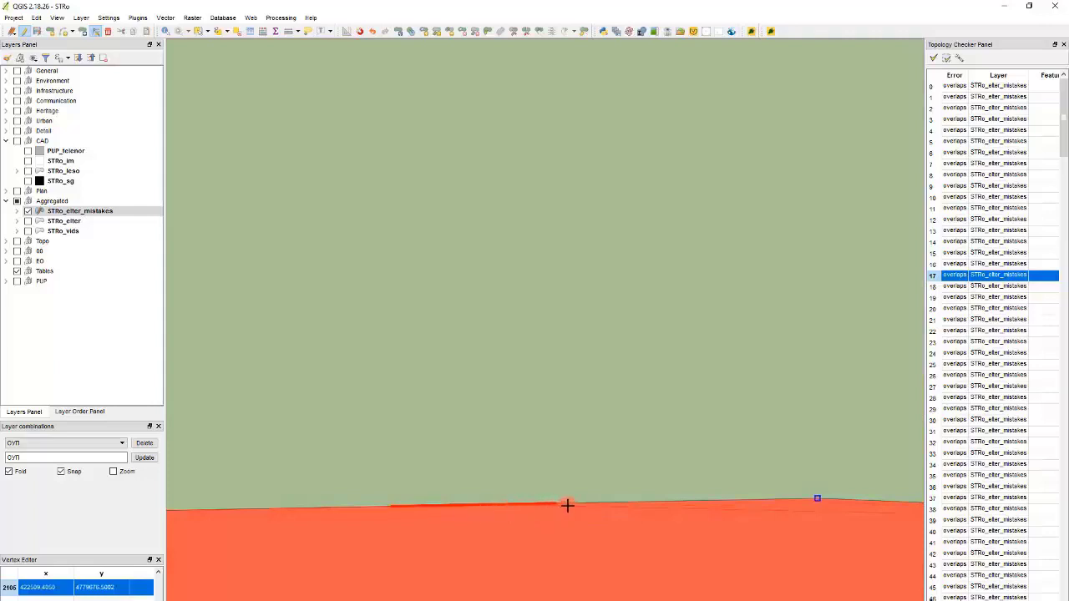
pyautogui.press('Delete')
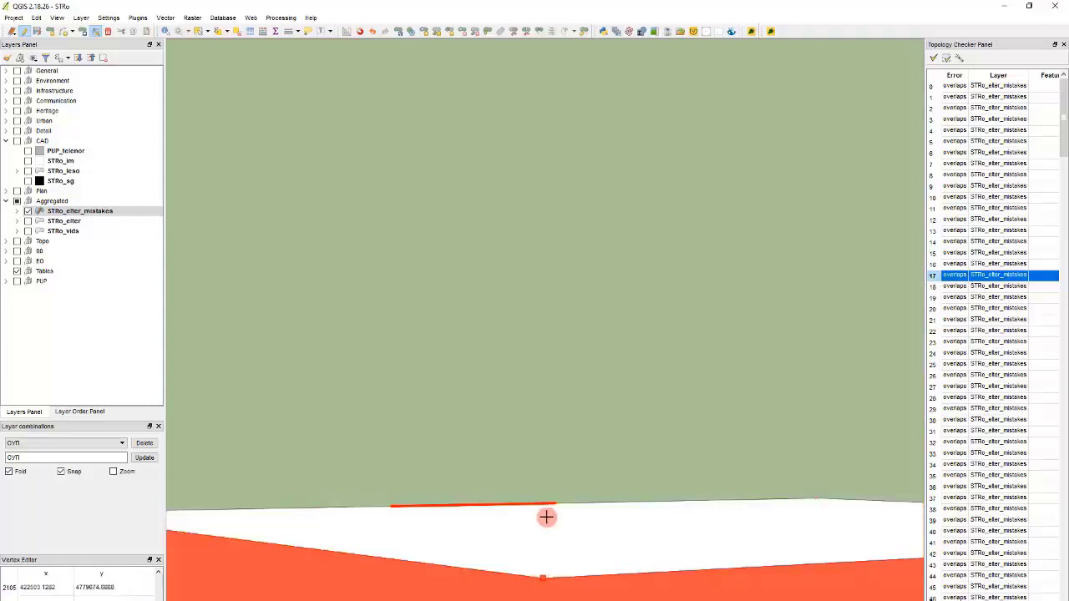
# Step: Insert a vertex on the lower polygon's edge and snap it and the pulled-down vertex to the upper polygon's two boundary vertices
pyautogui.click(580, 478)
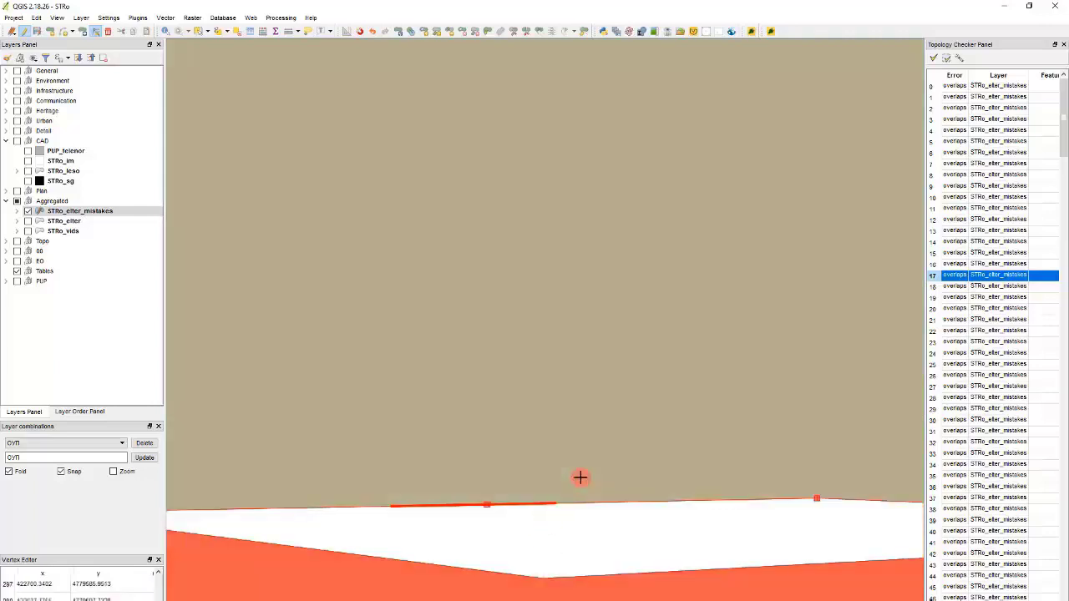
pyautogui.click(663, 572)
pyautogui.moveTo(660, 569); pyautogui.dragTo(817, 499)
pyautogui.click(543, 576)
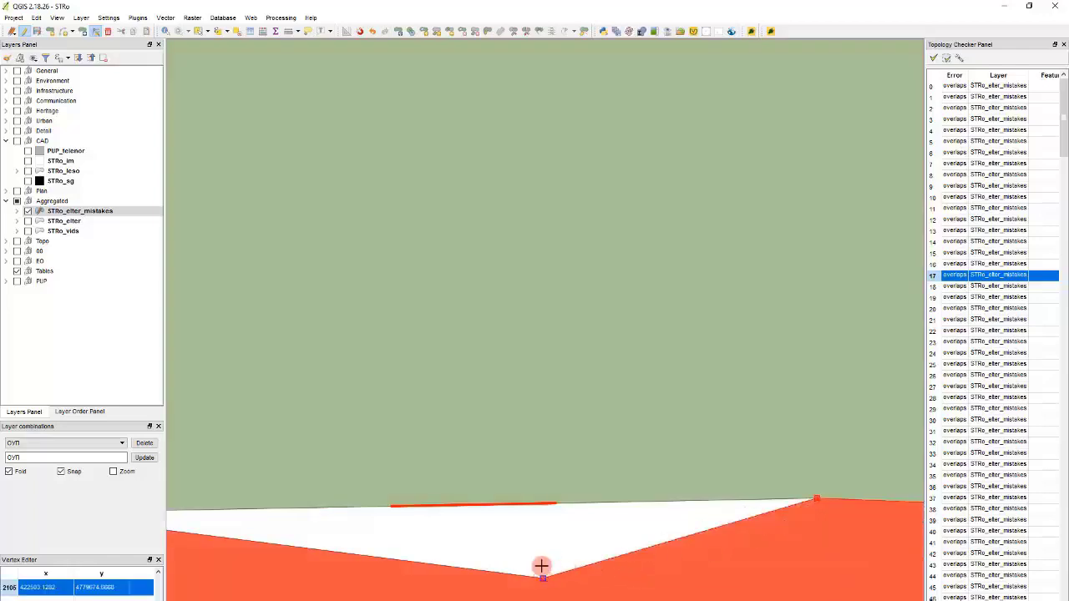
pyautogui.press('Delete')
# Step: Snap the lower polygon's corner vertex, west of the corrected overlap, onto the upper polygon's matching corner
pyautogui.scroll(-2, 620, 370)
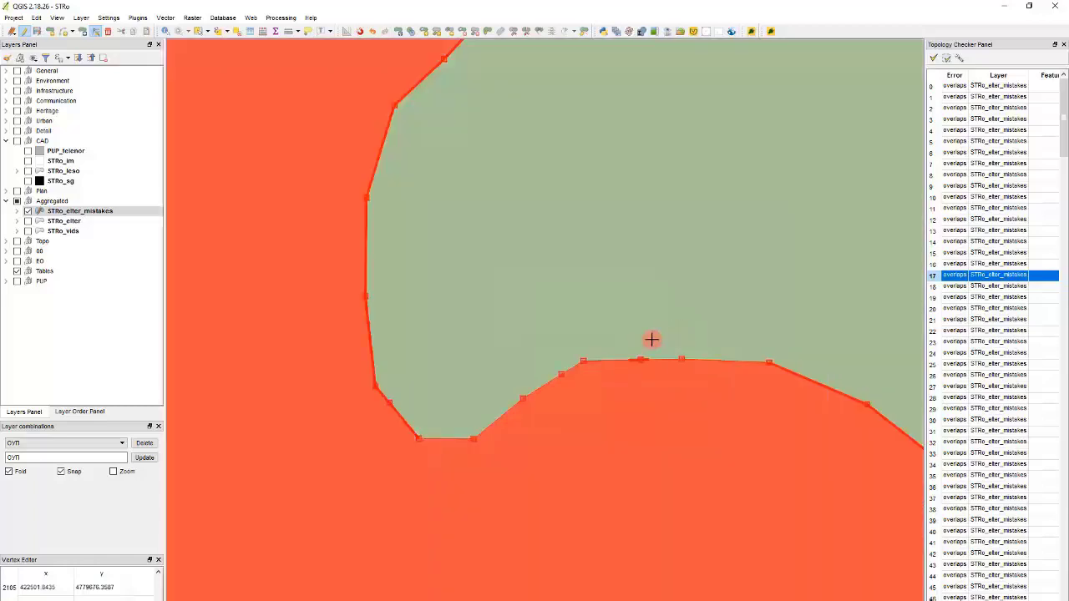
pyautogui.scroll(3, 648, 340)
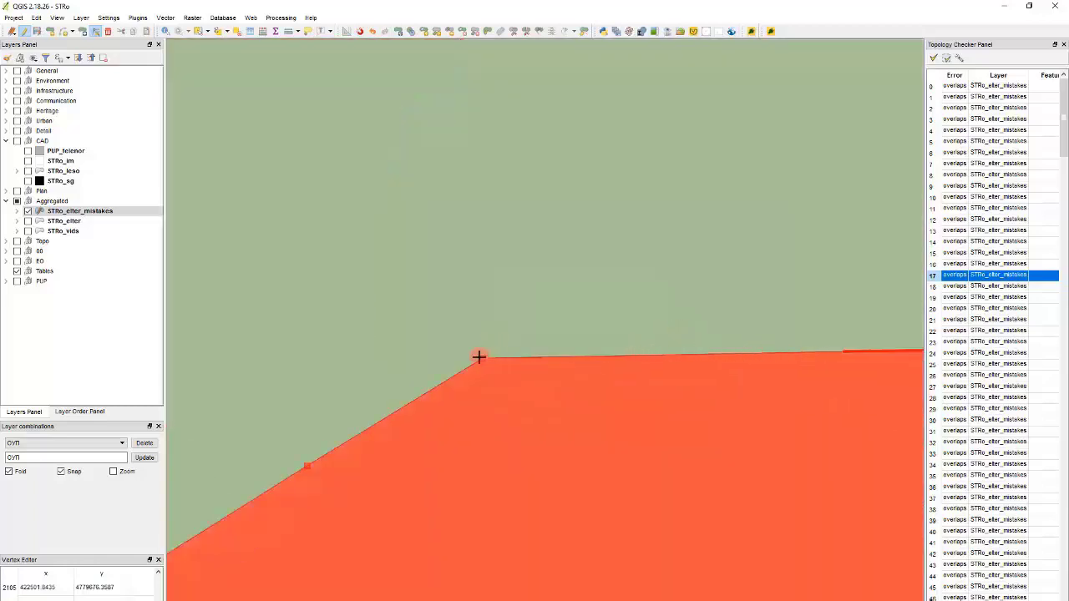
pyautogui.scroll(4, 484, 360)
pyautogui.scroll(-5, 533, 359)
pyautogui.scroll(4, 536, 349)
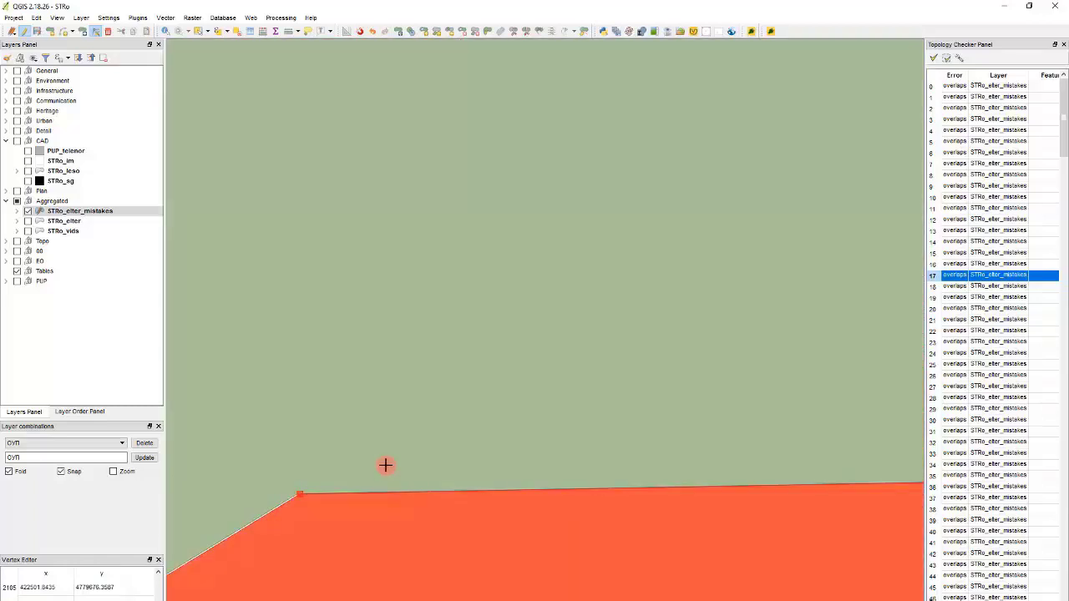
pyautogui.scroll(2, 332, 508)
pyautogui.click(199, 451)
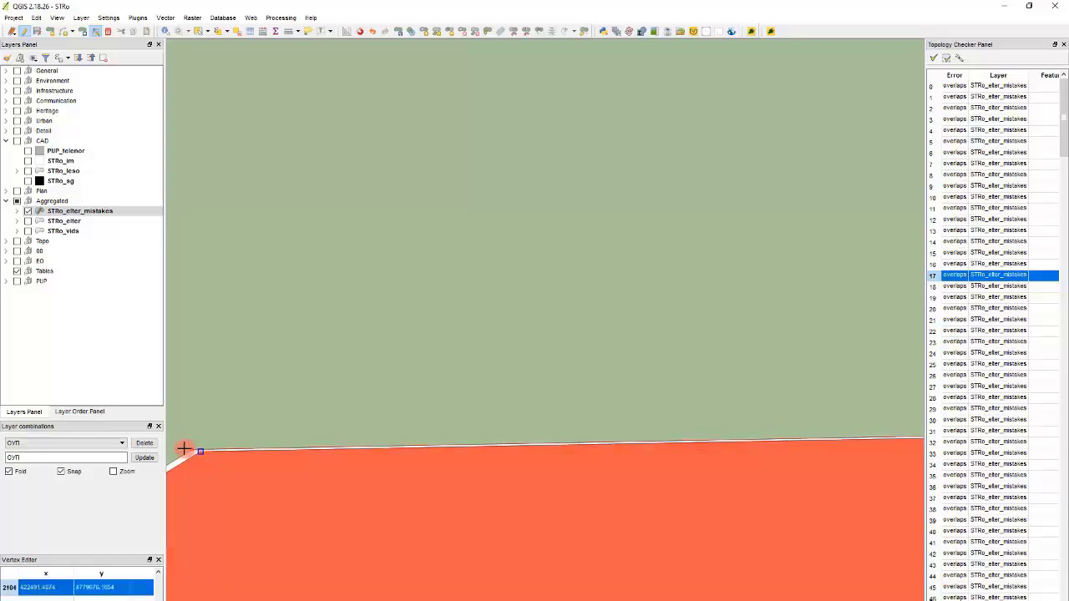
pyautogui.press('Delete')
# Step: Delete the lower polygon's extra vertex along the straight sloping stretch of the shared boundary
pyautogui.scroll(-4, 697, 298)
pyautogui.scroll(4, 685, 302)
pyautogui.scroll(1, 491, 433)
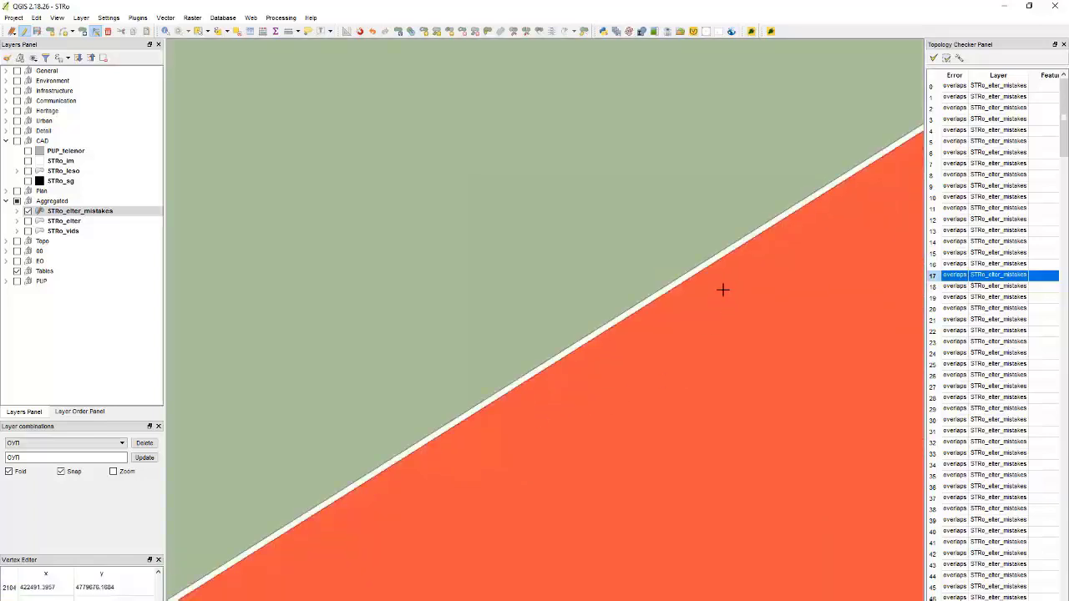
pyautogui.scroll(-2, 773, 248)
pyautogui.scroll(2, 802, 220)
pyautogui.click(769, 252)
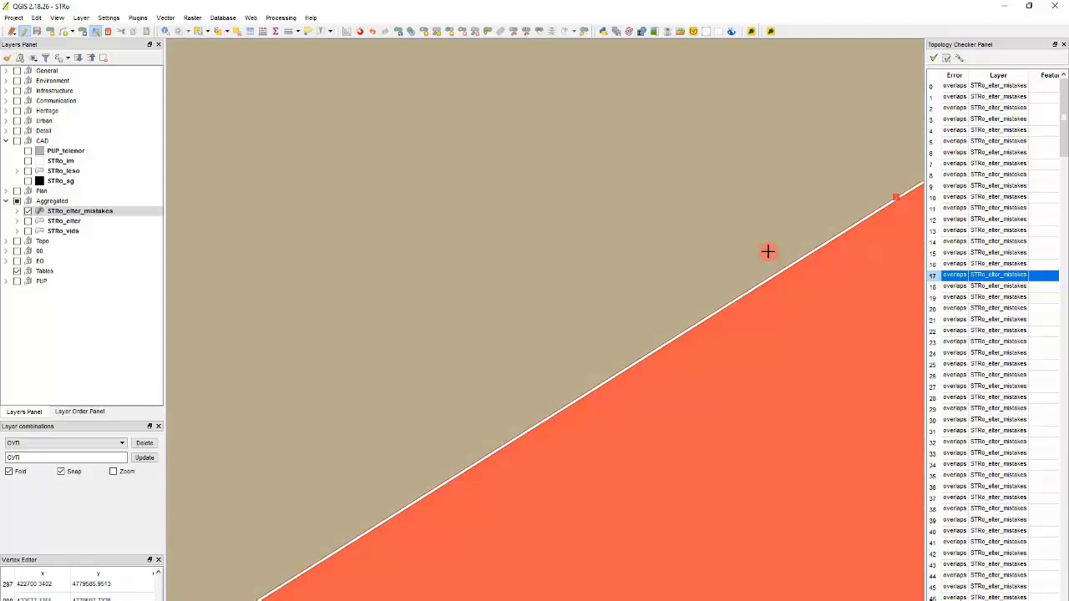
pyautogui.scroll(2, 890, 215)
pyautogui.click(874, 227)
pyautogui.scroll(-3, 778, 255)
pyautogui.scroll(2, 795, 244)
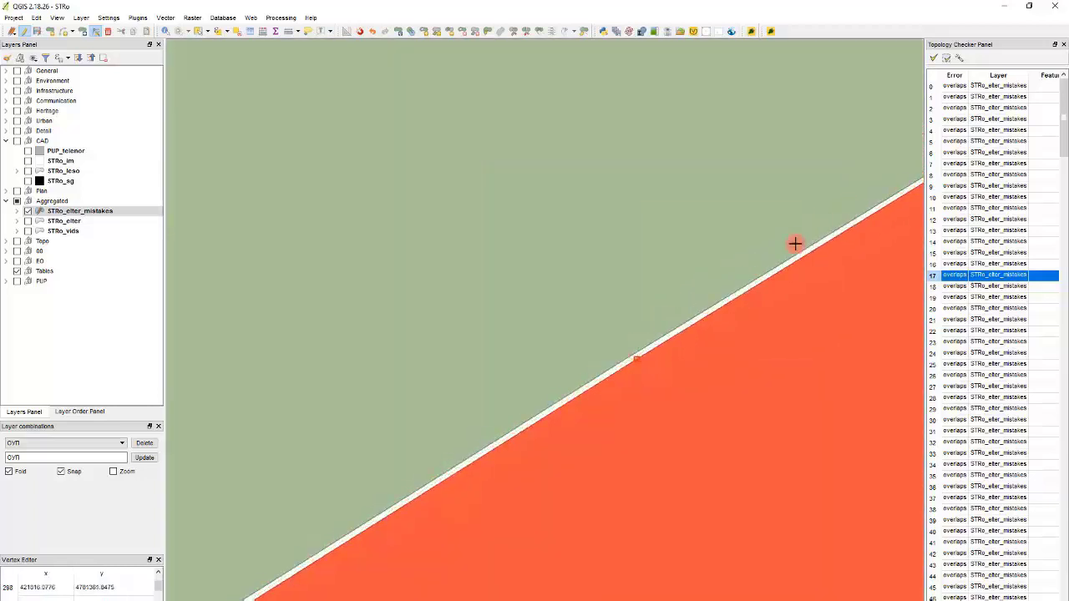
pyautogui.click(633, 361)
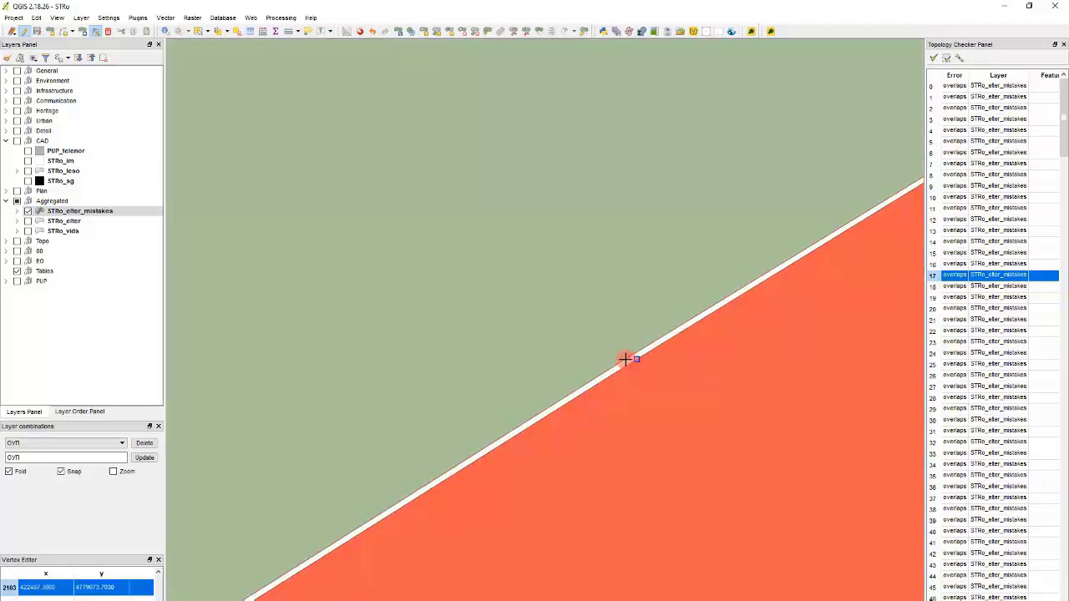
pyautogui.press('Delete')
# Step: Snap the lower polygon's vertex at the bend below the sloping stretch onto the upper polygon's corner
pyautogui.scroll(-2, 804, 218)
pyautogui.scroll(2, 720, 259)
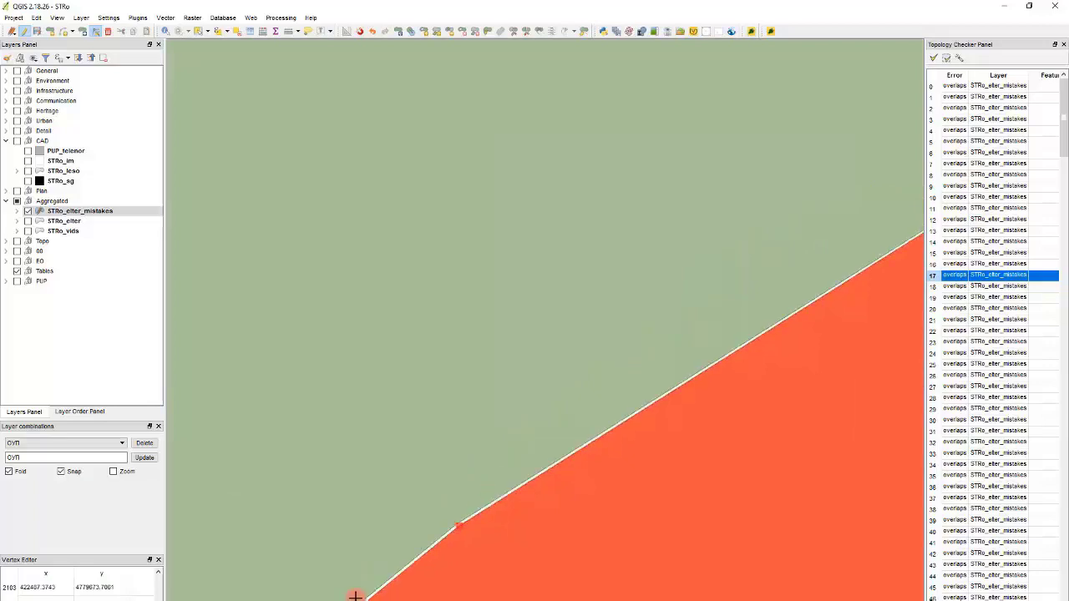
pyautogui.scroll(2, 458, 526)
pyautogui.click(458, 519)
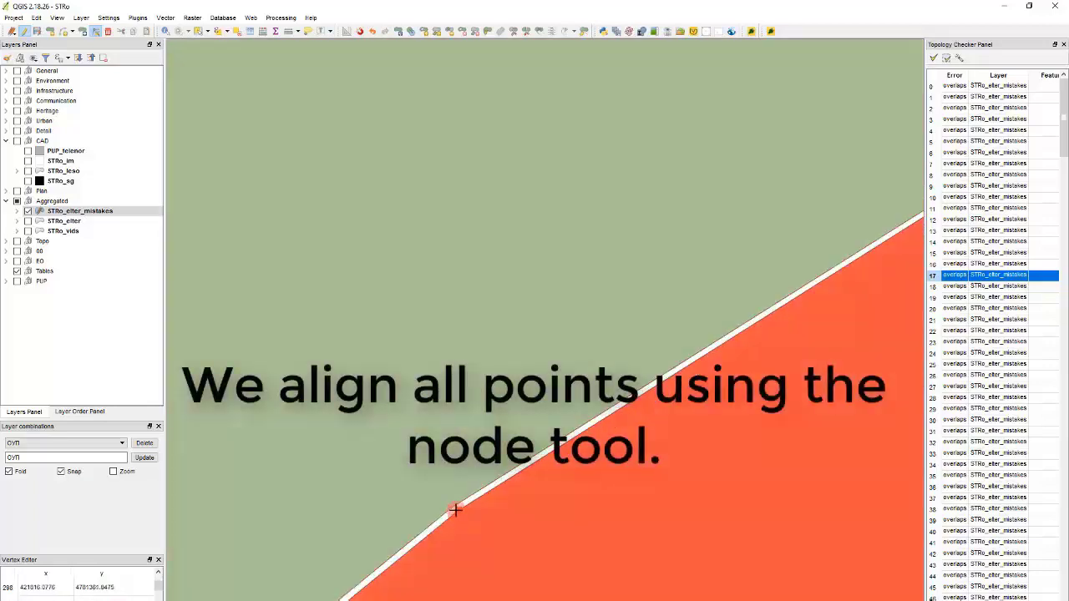
pyautogui.moveTo(455, 511); pyautogui.dragTo(440, 509)
# Step: Snap the lower polygon's next vertex, where the boundary turns nearly horizontal, onto the upper polygon's matching corner
pyautogui.scroll(-4, 752, 198)
pyautogui.scroll(1, 577, 355)
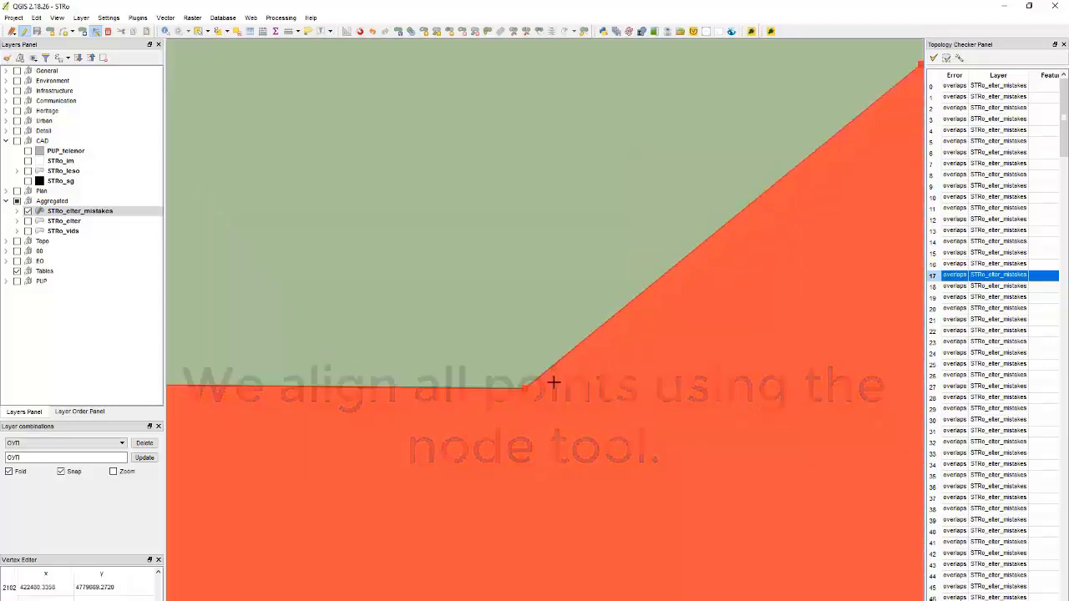
pyautogui.scroll(-2, 356, 479)
pyautogui.scroll(2, 687, 387)
pyautogui.moveTo(718, 379); pyautogui.dragTo(703, 377)
# Step: Move the lower polygon's corner vertex at the end of the red overlap strip onto the upper polygon's matching corner
pyautogui.scroll(-3, 801, 333)
pyautogui.scroll(-4, 810, 320)
pyautogui.scroll(2, 751, 318)
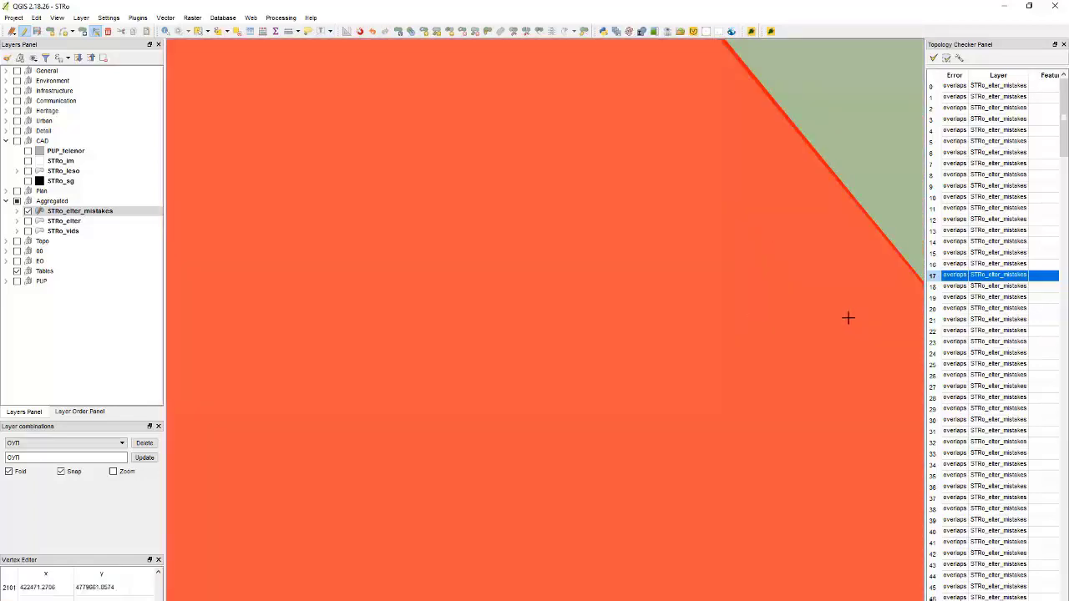
pyautogui.scroll(-1, 847, 318)
pyautogui.scroll(2, 806, 315)
pyautogui.scroll(-1, 794, 337)
pyautogui.scroll(1, 533, 349)
pyautogui.scroll(1, 533, 349)
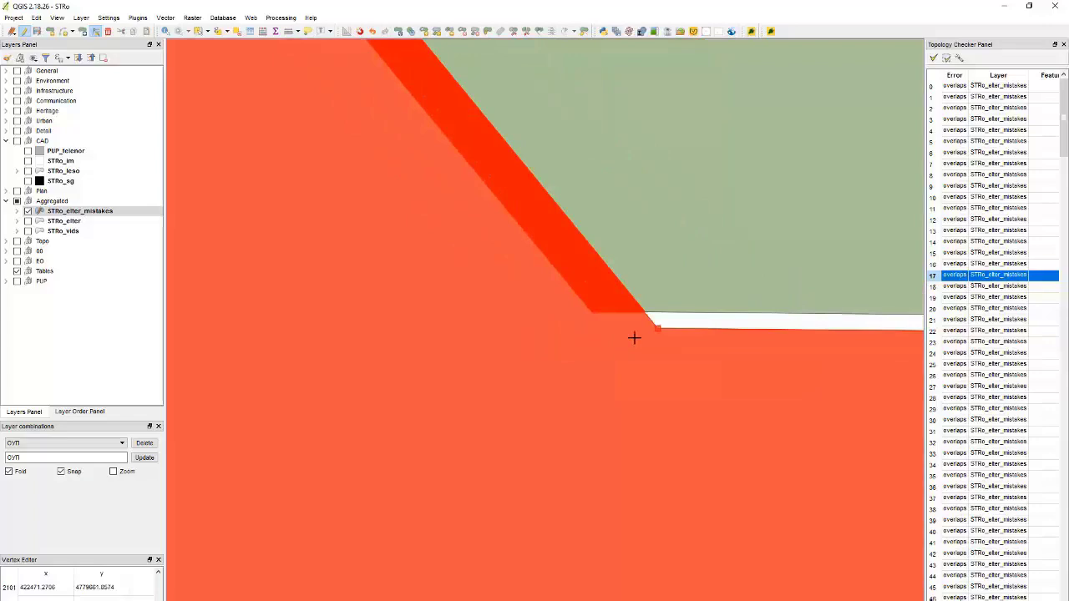
pyautogui.click(657, 329)
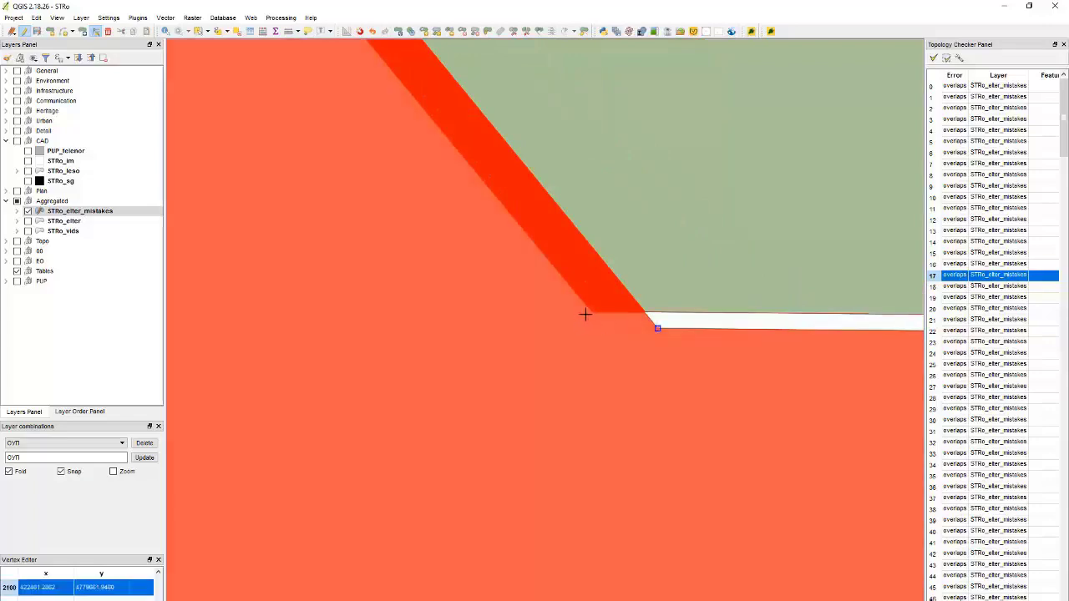
pyautogui.moveTo(585, 315); pyautogui.dragTo(589, 314)
pyautogui.scroll(-2, 631, 365)
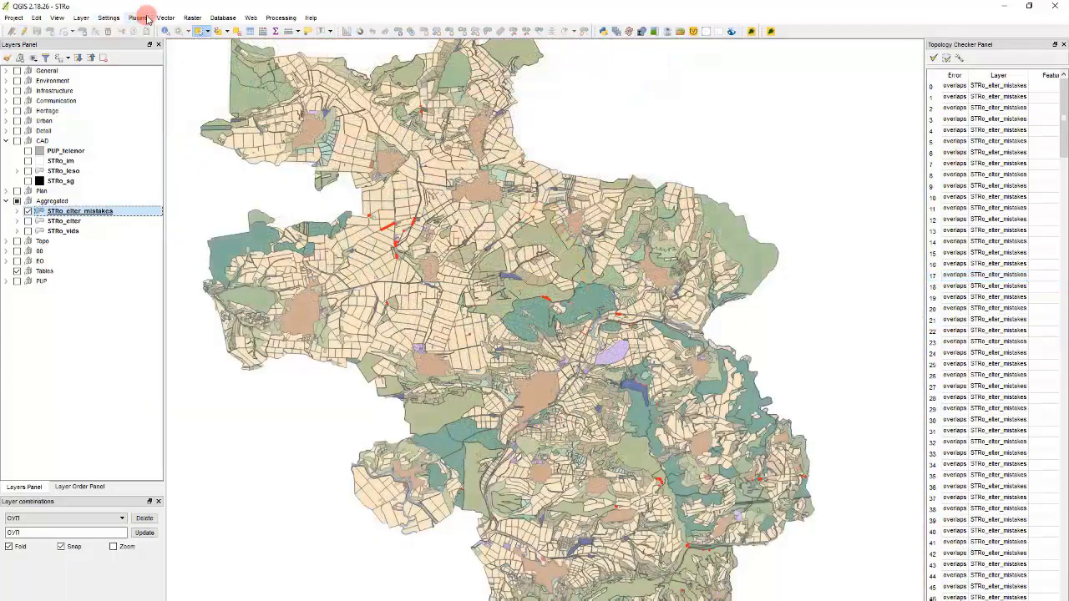
# Step: Start Dissolve with stats on the STRo_elter_mistakes layer, using el_ter as the dissolve field
pyautogui.click(143, 18)
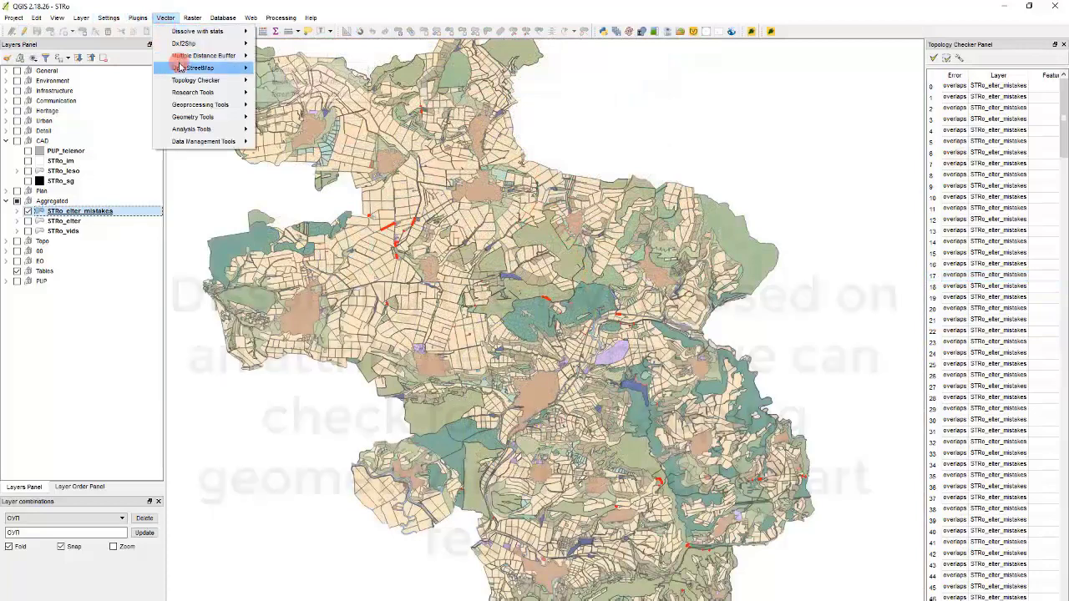
pyautogui.moveTo(207, 31)
pyautogui.click(279, 33)
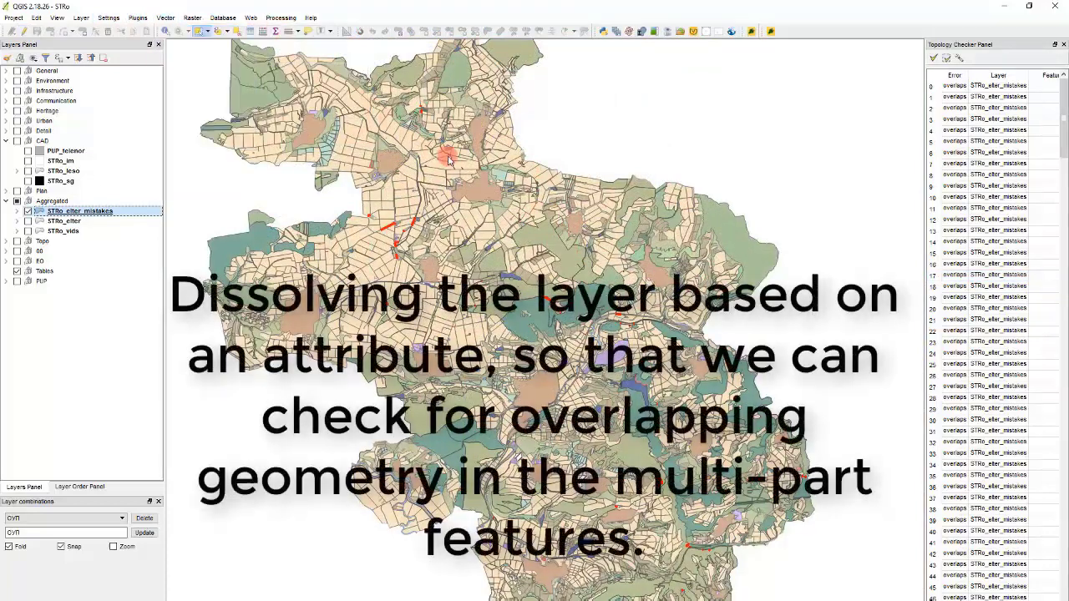
pyautogui.click(475, 216)
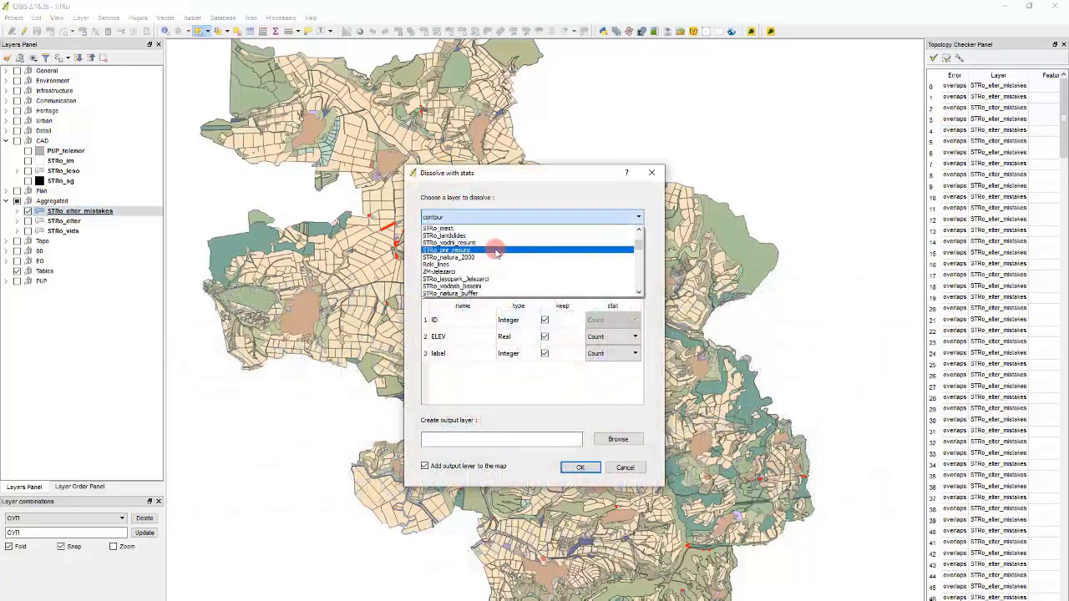
pyautogui.scroll(-2, 496, 253)
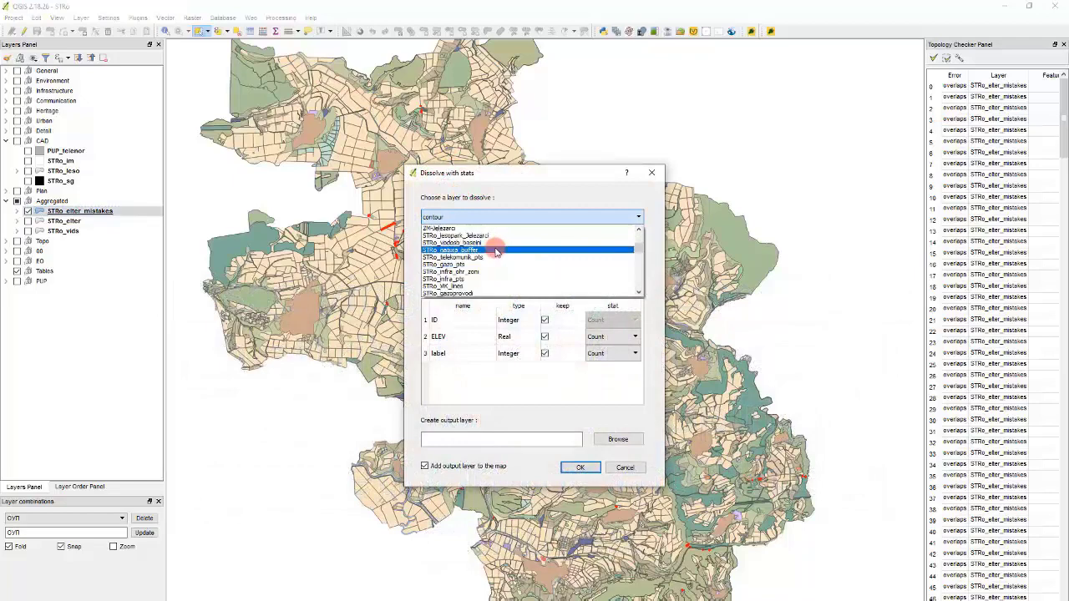
pyautogui.scroll(-6, 499, 252)
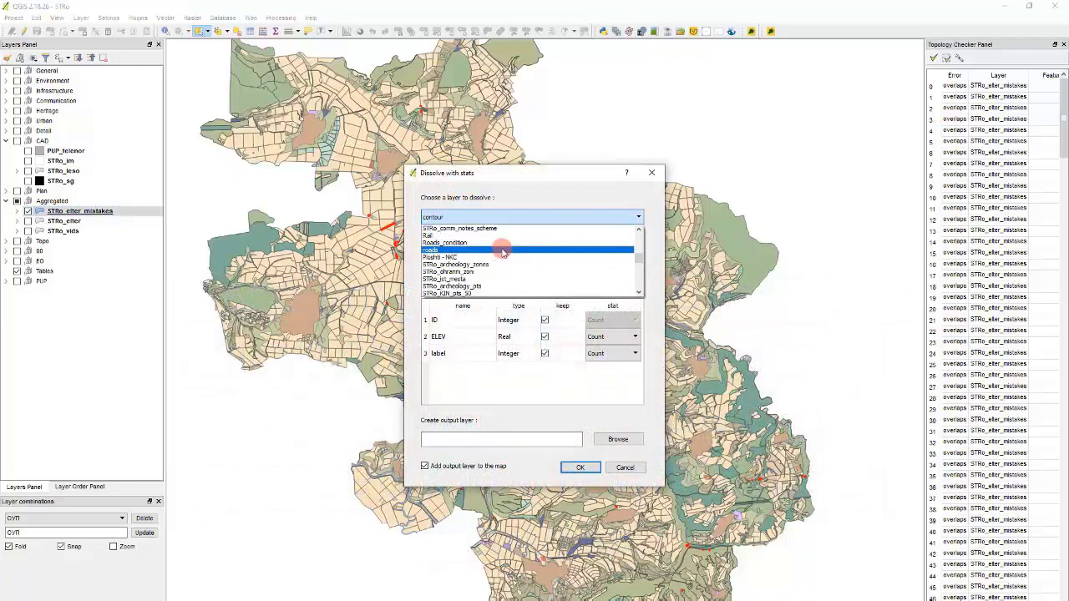
pyautogui.scroll(-3, 503, 252)
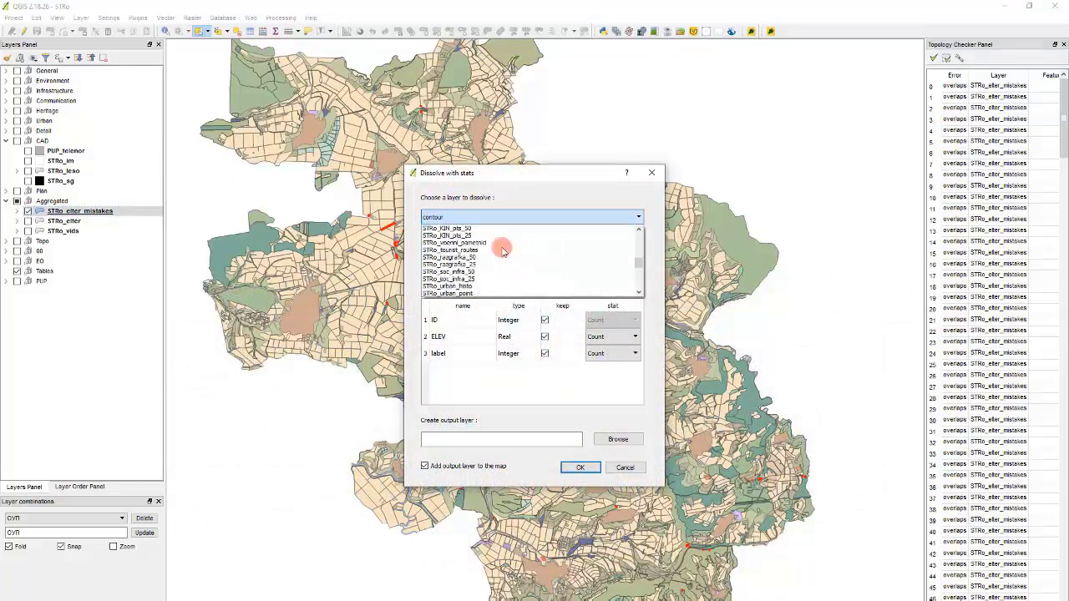
pyautogui.scroll(-5, 502, 251)
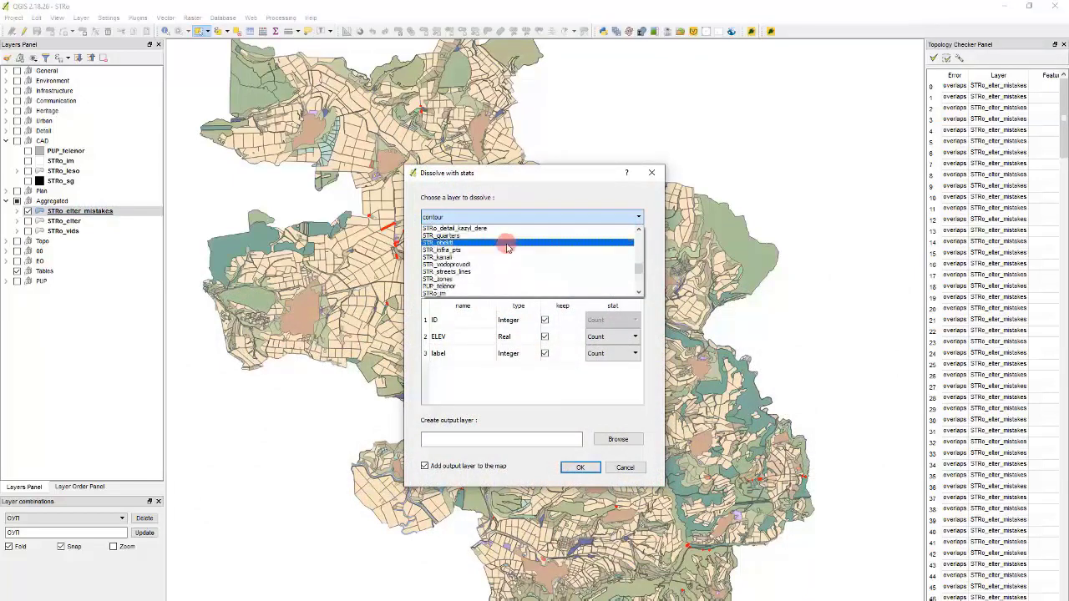
pyautogui.scroll(-2, 506, 250)
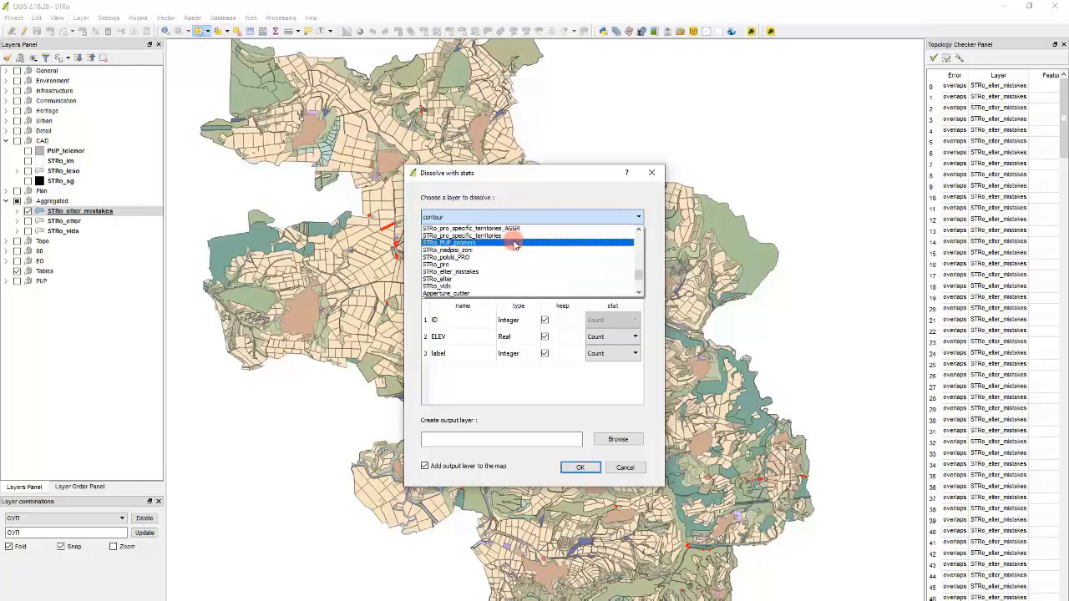
pyautogui.click(485, 276)
pyautogui.click(476, 260)
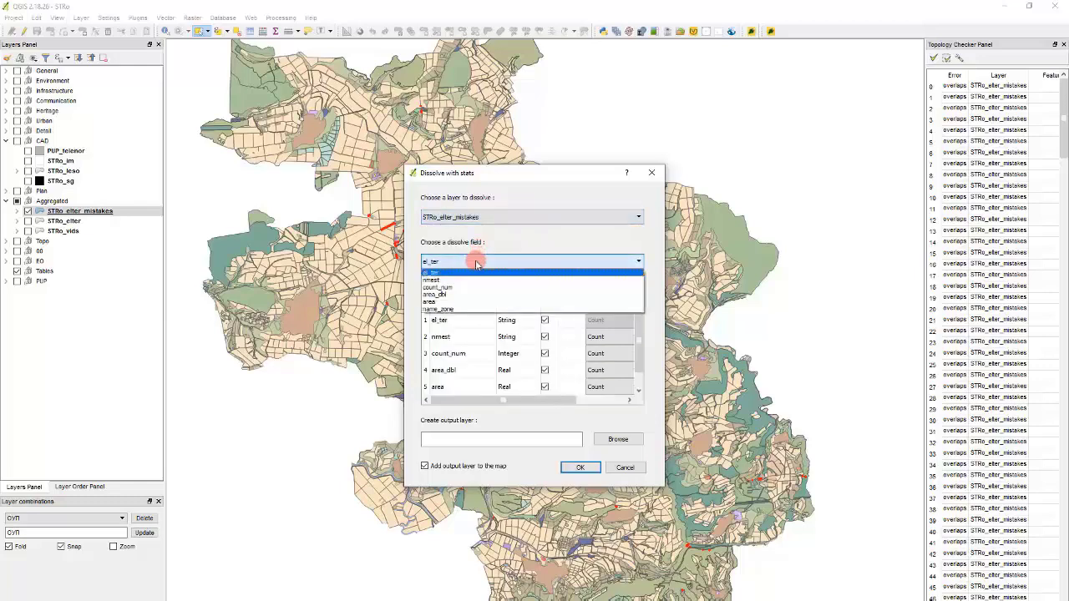
pyautogui.click(476, 269)
# Step: Set the nmest field's statistic to First and exclude that field from the dissolved output
pyautogui.click(559, 331)
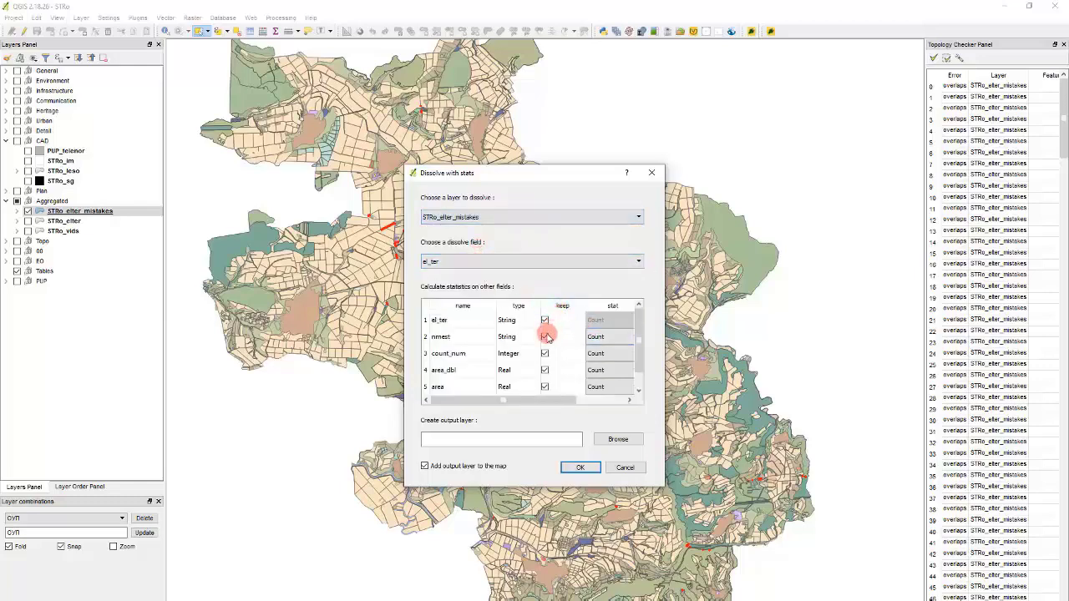
pyautogui.click(596, 337)
pyautogui.click(607, 341)
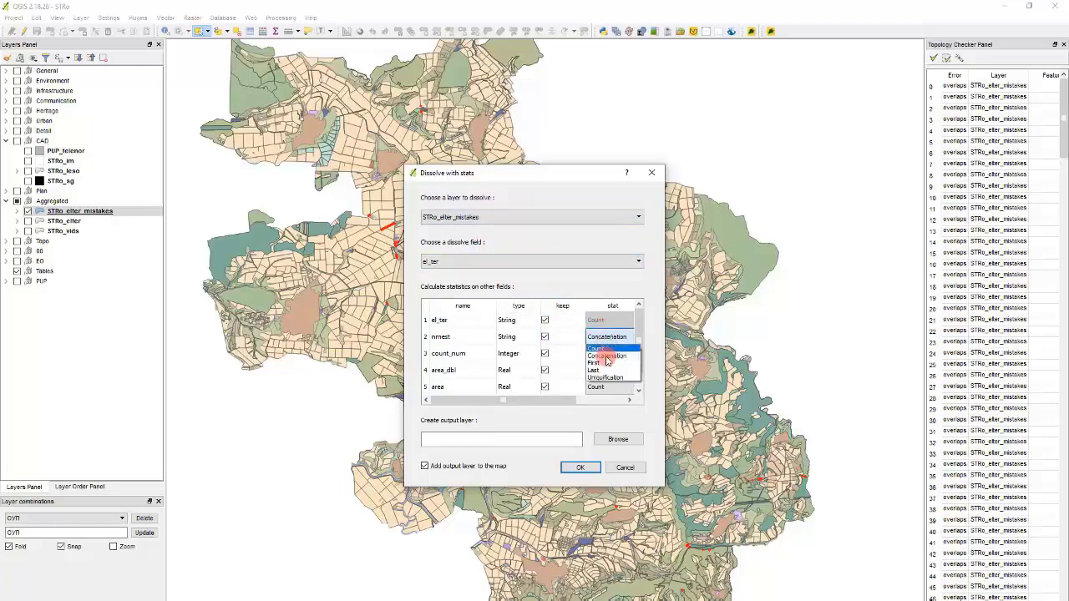
pyautogui.click(614, 364)
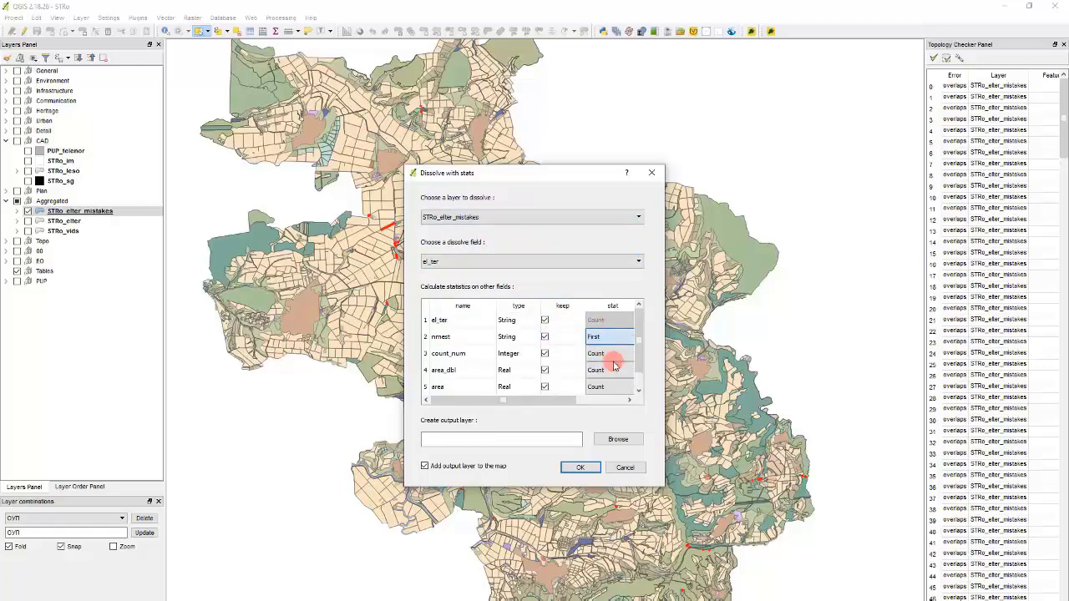
pyautogui.click(544, 338)
# Step: Set the statistic to First for the count_num, area_dbl, area and name_zone fields
pyautogui.click(599, 353)
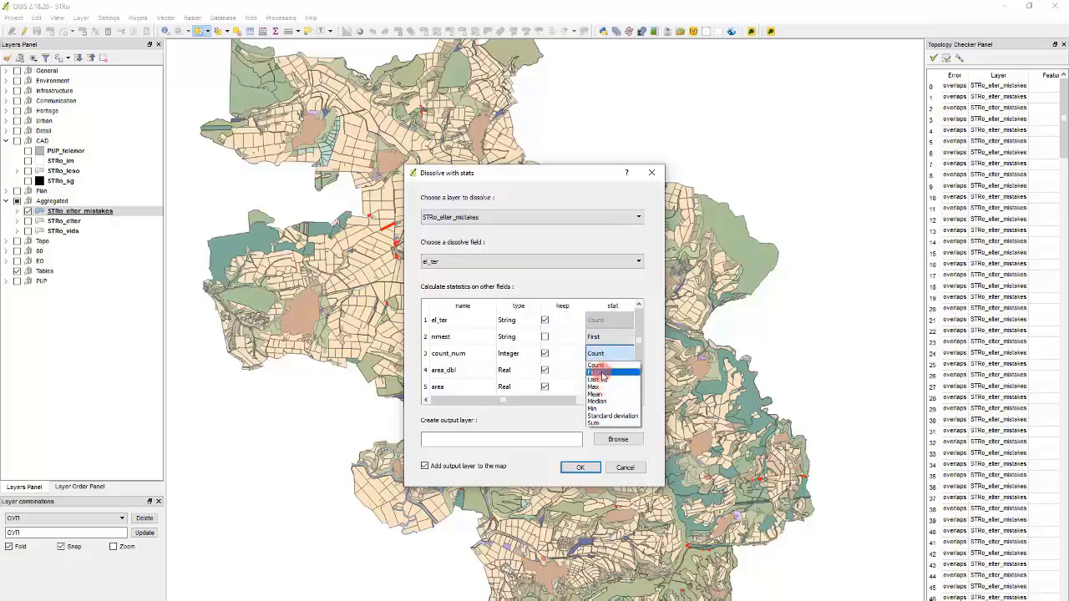
pyautogui.click(601, 374)
pyautogui.click(601, 370)
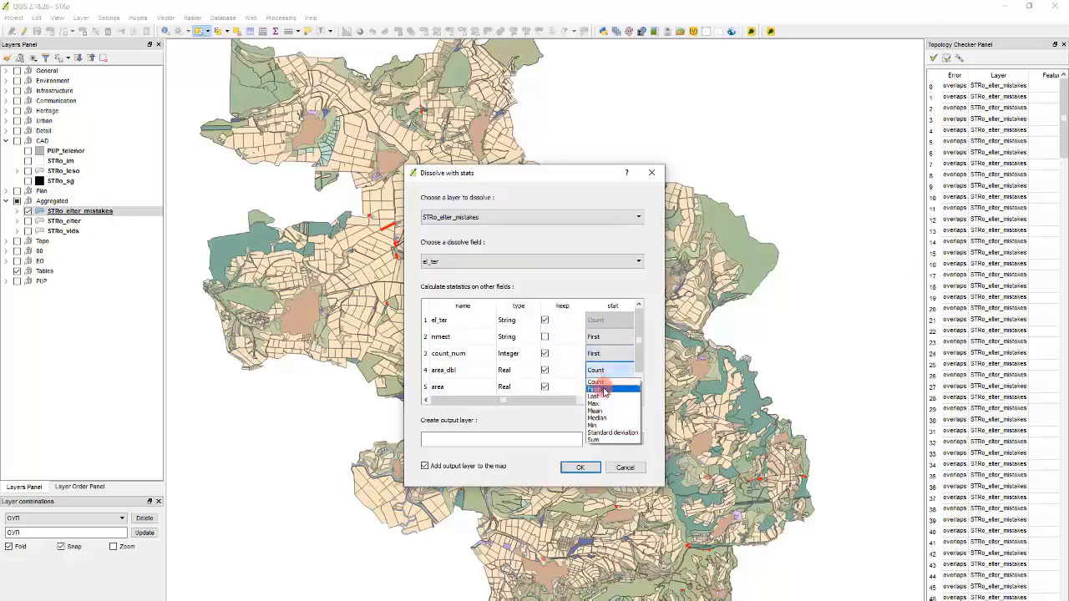
pyautogui.click(604, 389)
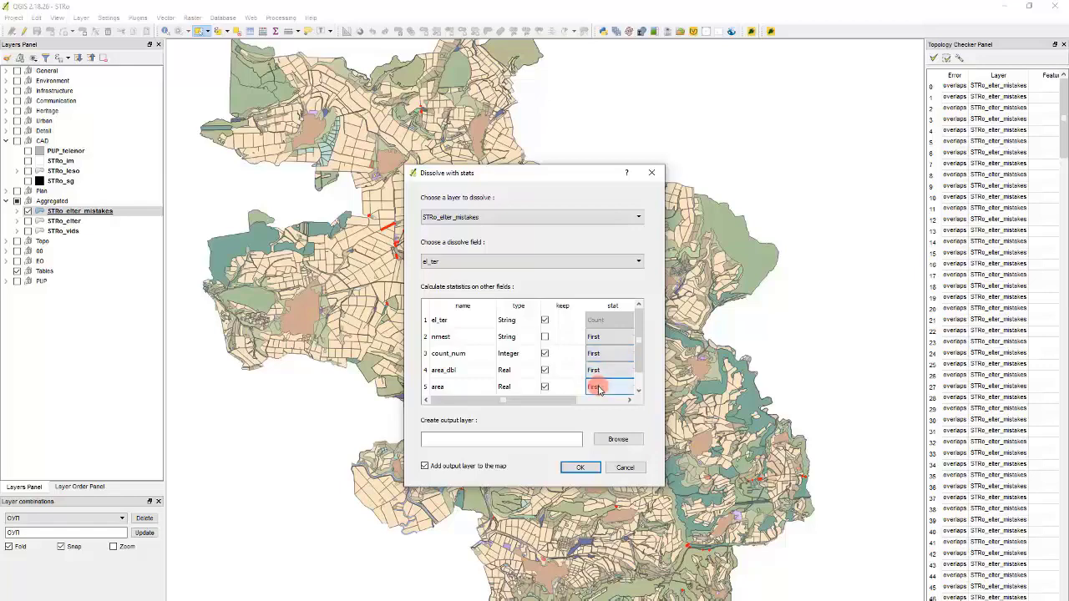
pyautogui.moveTo(638, 361); pyautogui.dragTo(641, 395)
pyautogui.click(617, 393)
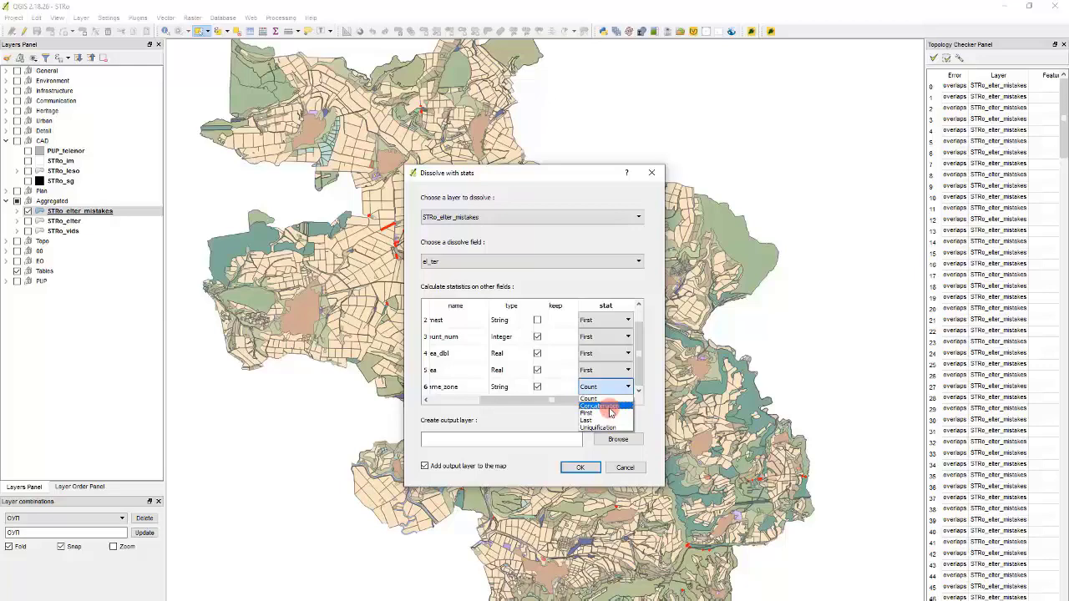
pyautogui.click(610, 415)
# Step: Name the output shapefile STRo_elter_dissolved in the Aggregated folder and run the dissolve, adding the result to the map
pyautogui.click(609, 440)
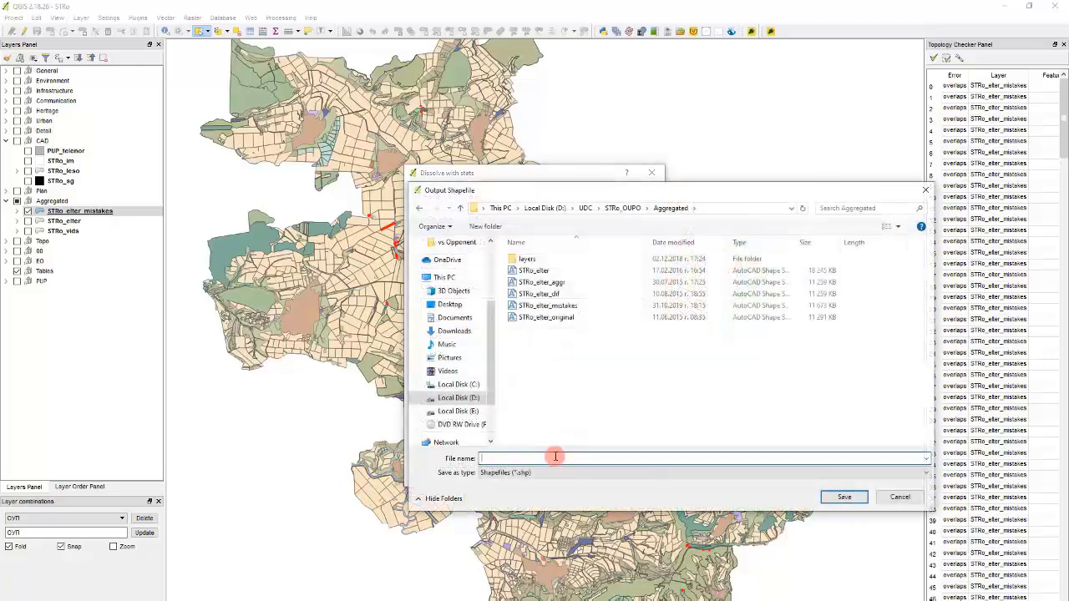
pyautogui.write('STRo_elt')
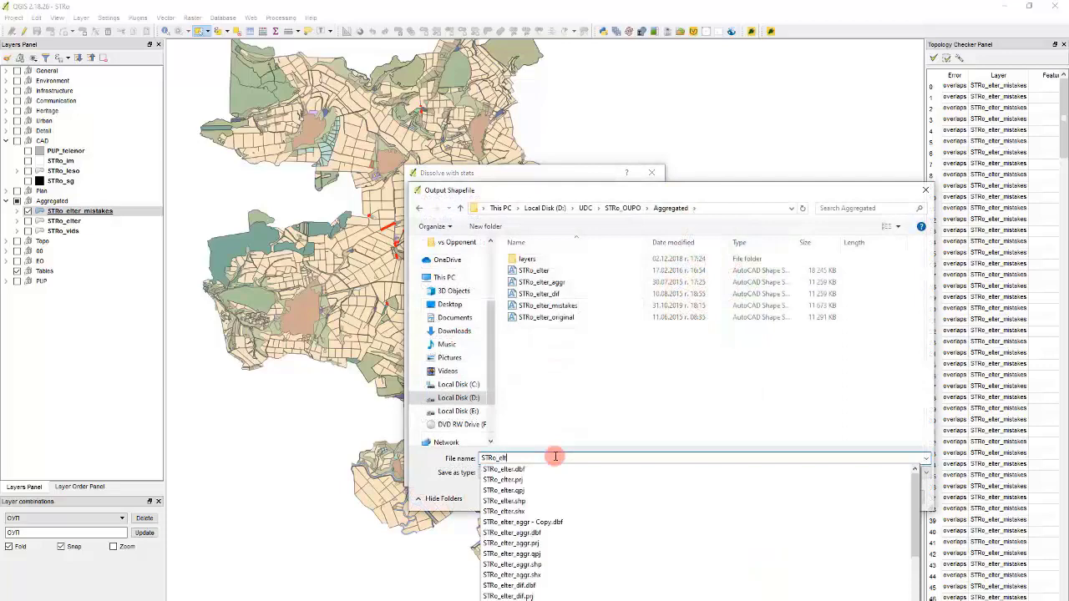
pyautogui.write('er_dissolved')
pyautogui.press('Return')
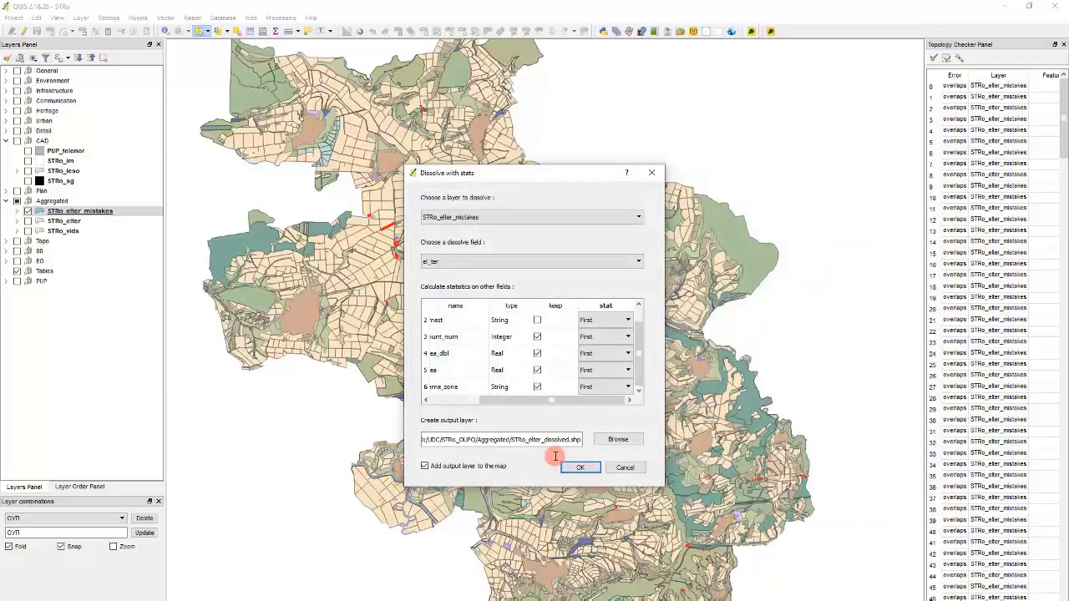
pyautogui.click(585, 468)
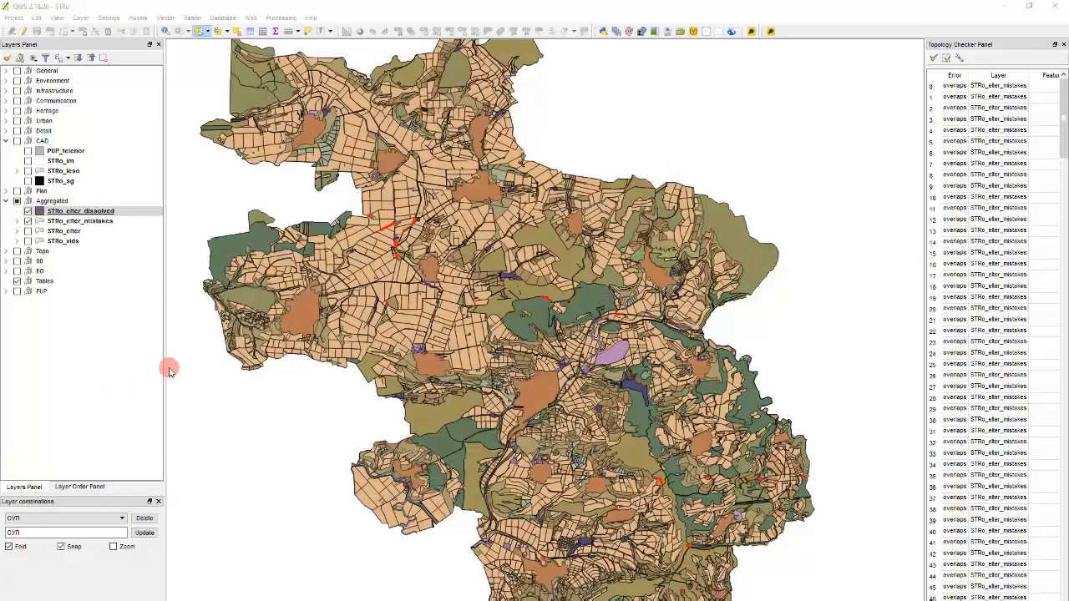
pyautogui.click(356, 323)
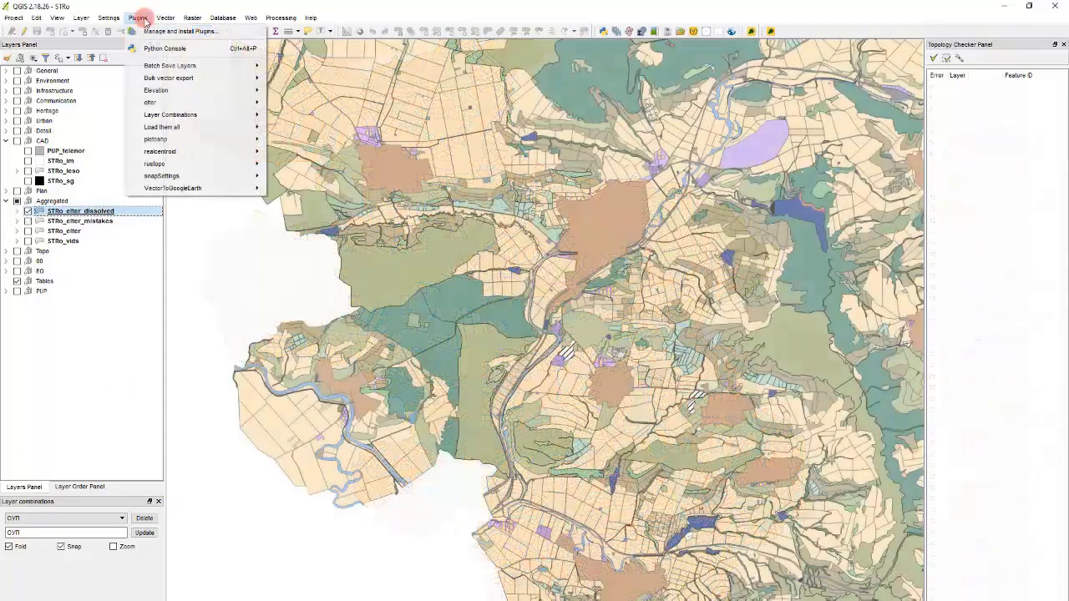
# Step: Add a "must not overlap" topology rule for the STRo_elter_dissolved layer and apply the rule settings
pyautogui.click(411, 46)
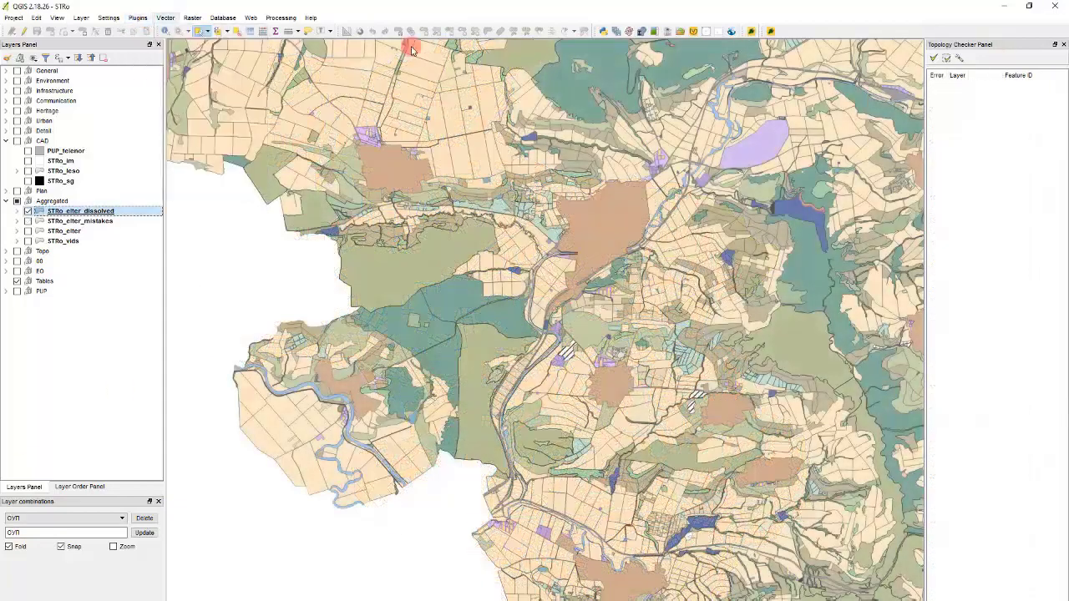
pyautogui.click(1009, 59)
pyautogui.click(961, 55)
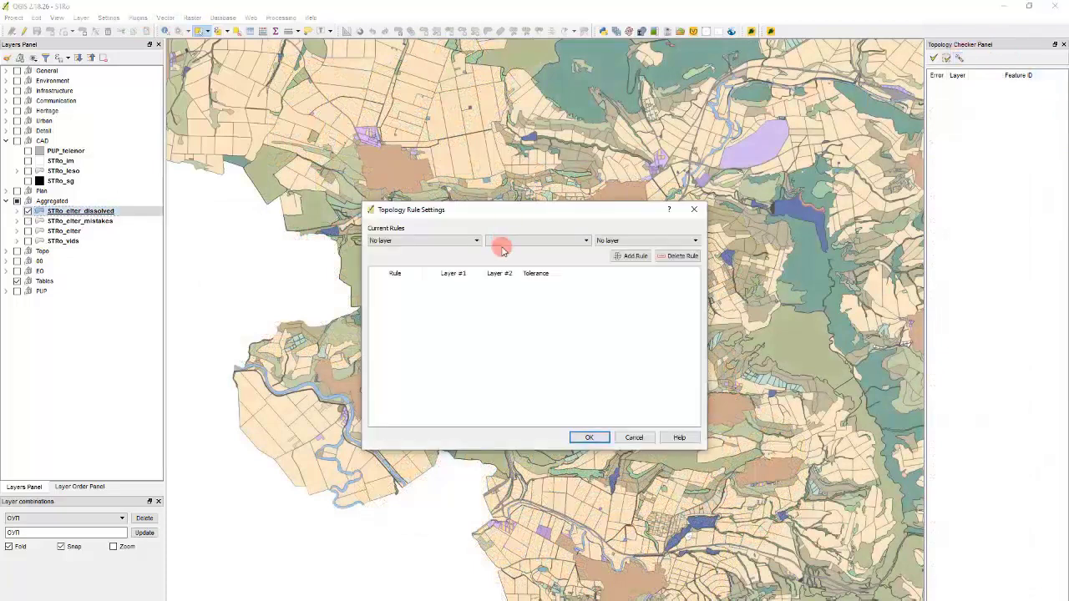
pyautogui.click(448, 241)
pyautogui.click(475, 326)
pyautogui.click(466, 240)
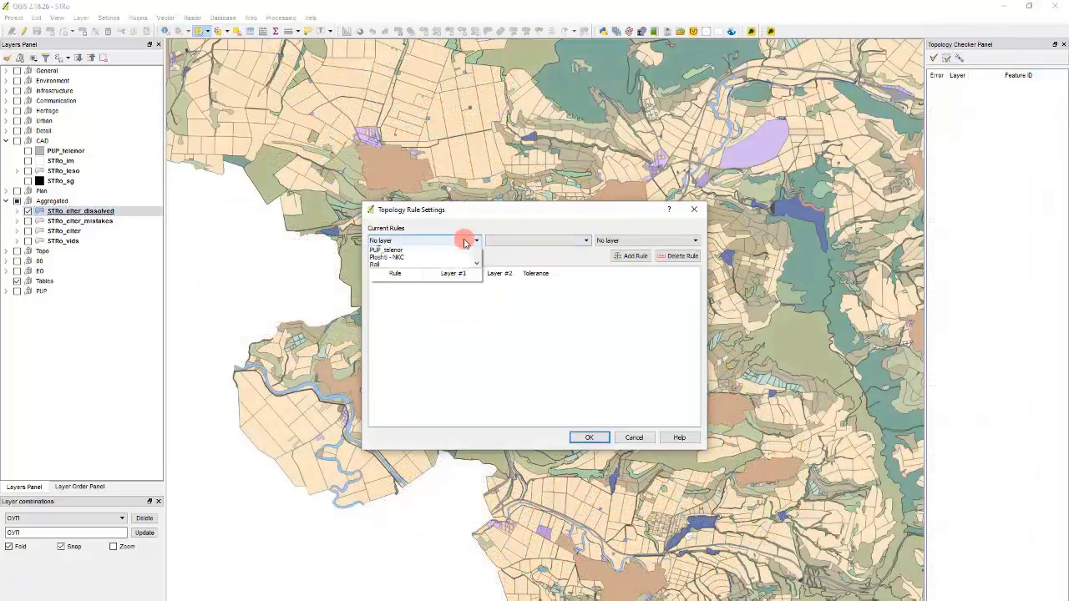
pyautogui.click(476, 288)
pyautogui.moveTo(475, 286)
pyautogui.mouseDown()
pyautogui.moveTo(476, 321)
pyautogui.moveTo(481, 278)
pyautogui.mouseUp()
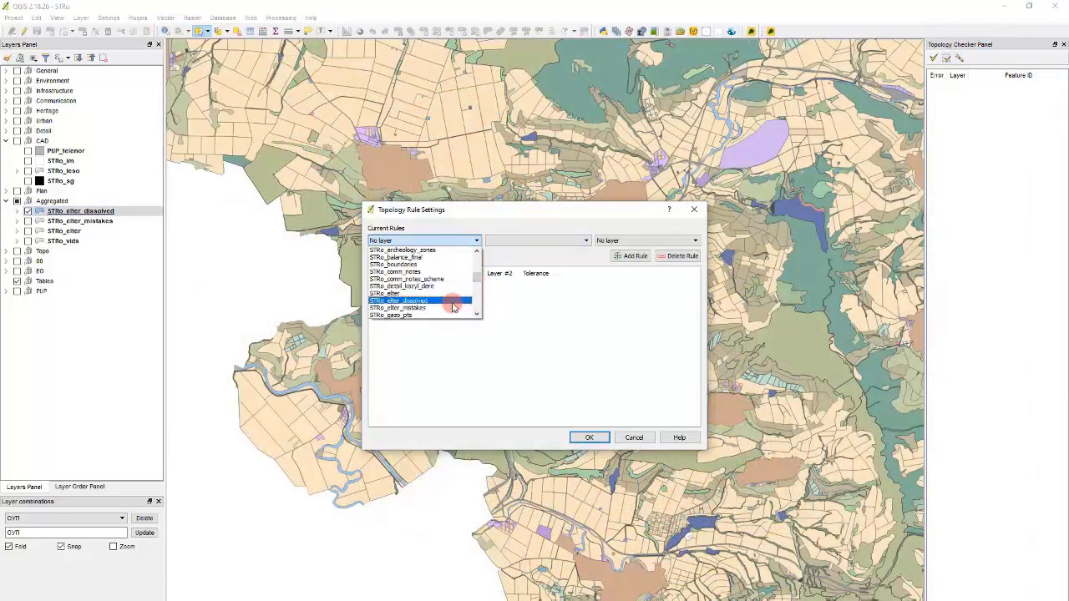
pyautogui.click(454, 301)
pyautogui.click(526, 241)
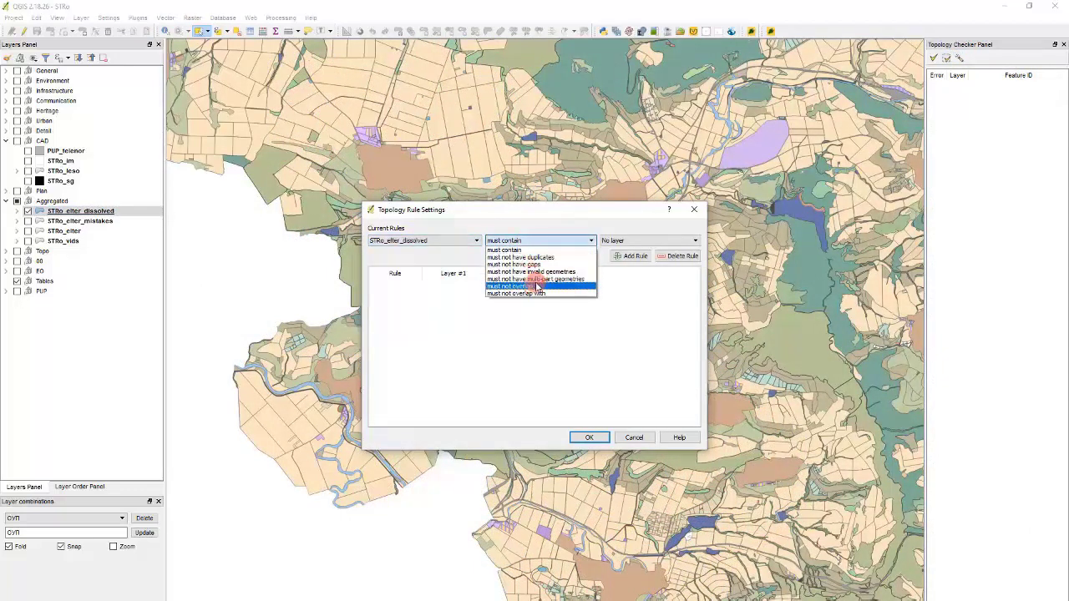
pyautogui.click(535, 279)
pyautogui.click(639, 256)
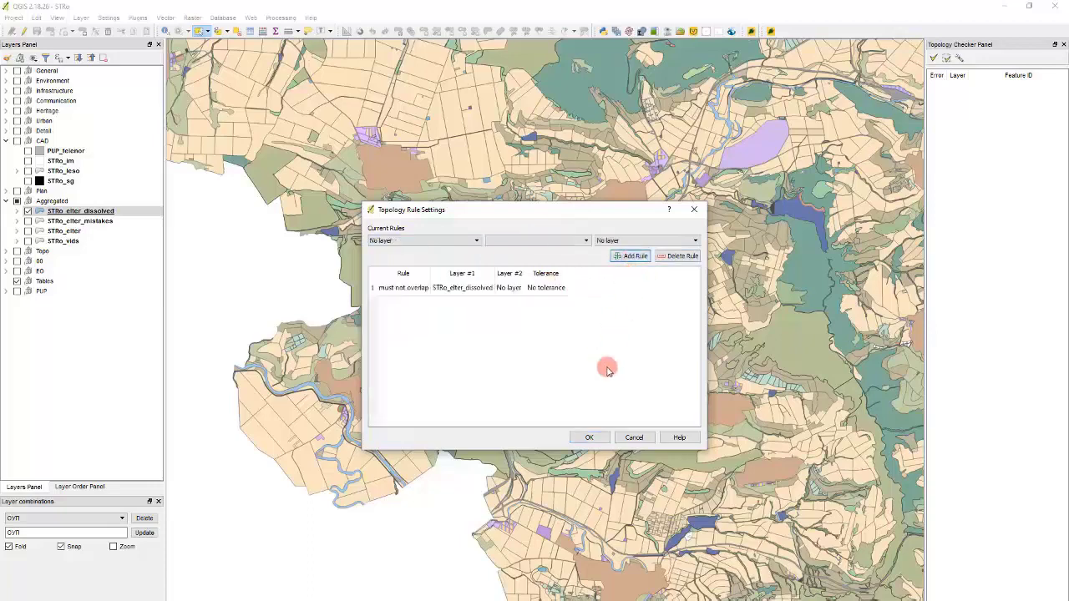
pyautogui.click(589, 436)
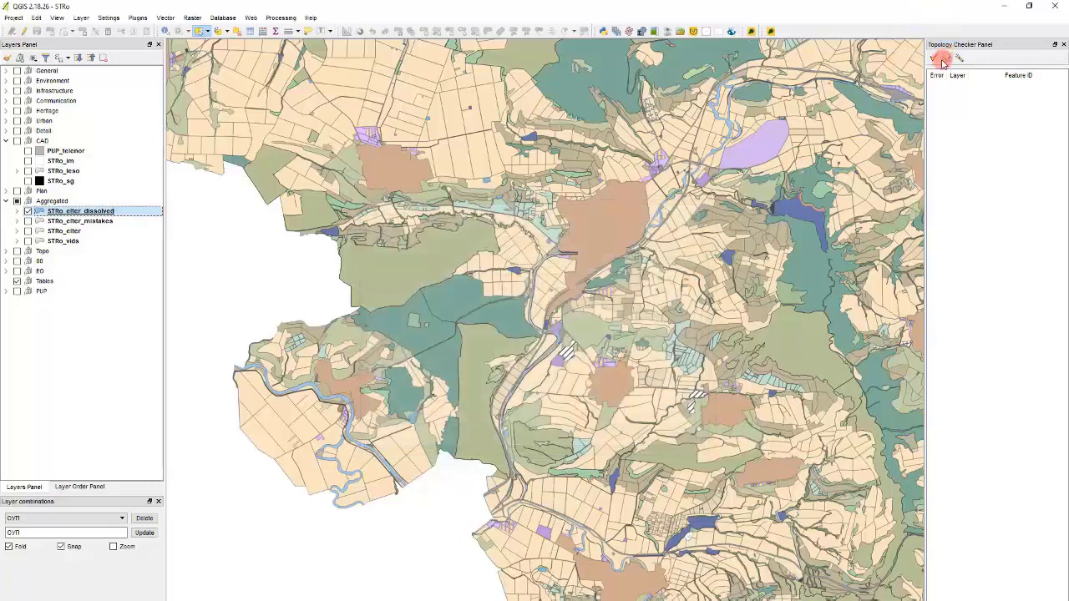
# Step: Validate the whole STRo_elter_dissolved layer against the topology rule and inspect the first marked overlap up close on the map
pyautogui.click(934, 58)
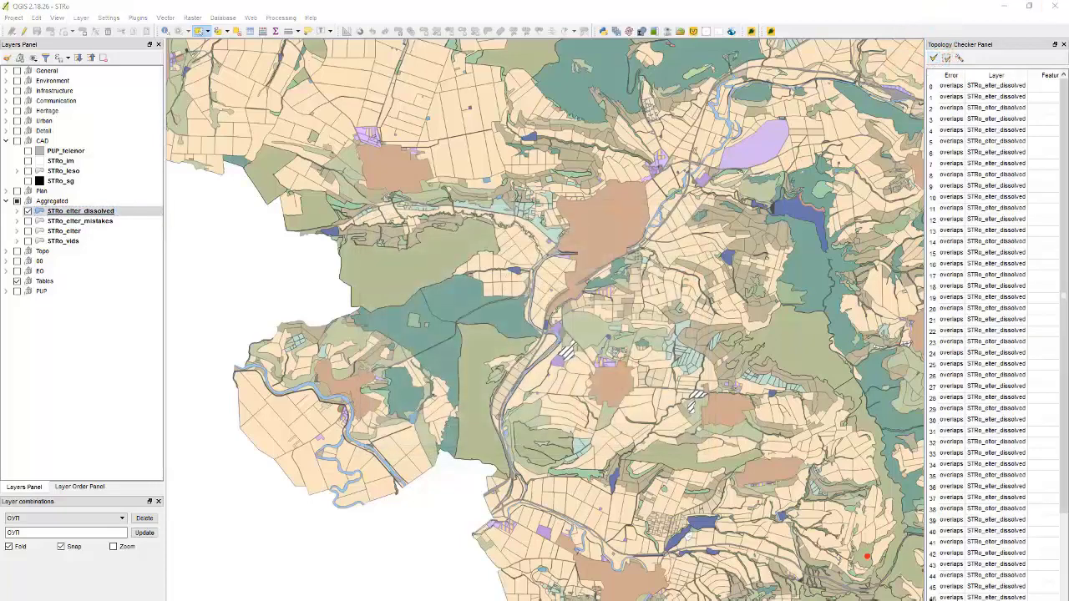
pyautogui.scroll(-1, 510, 268)
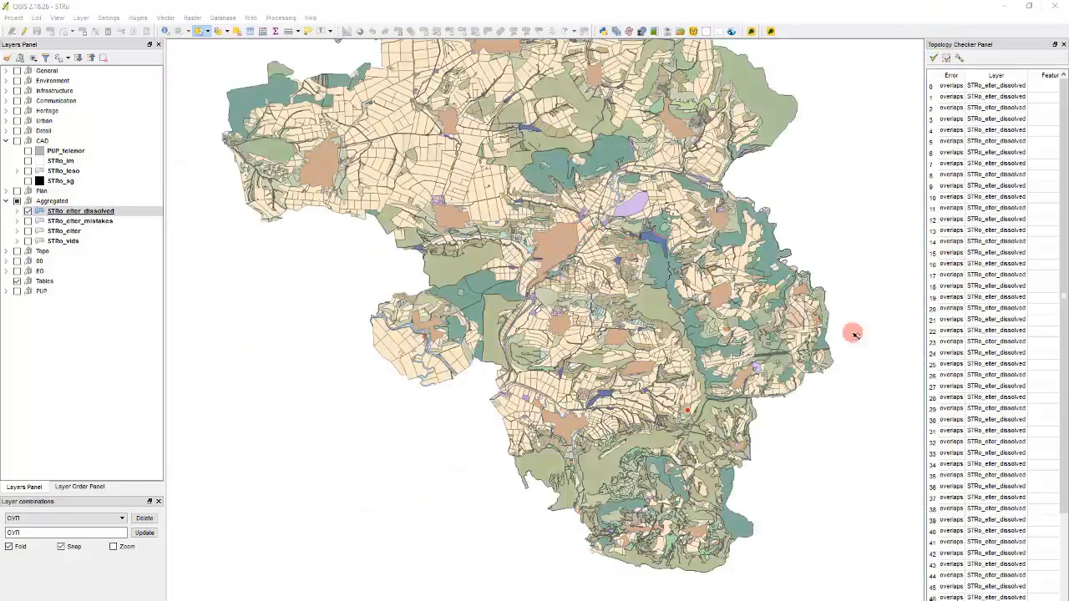
pyautogui.scroll(3, 464, 319)
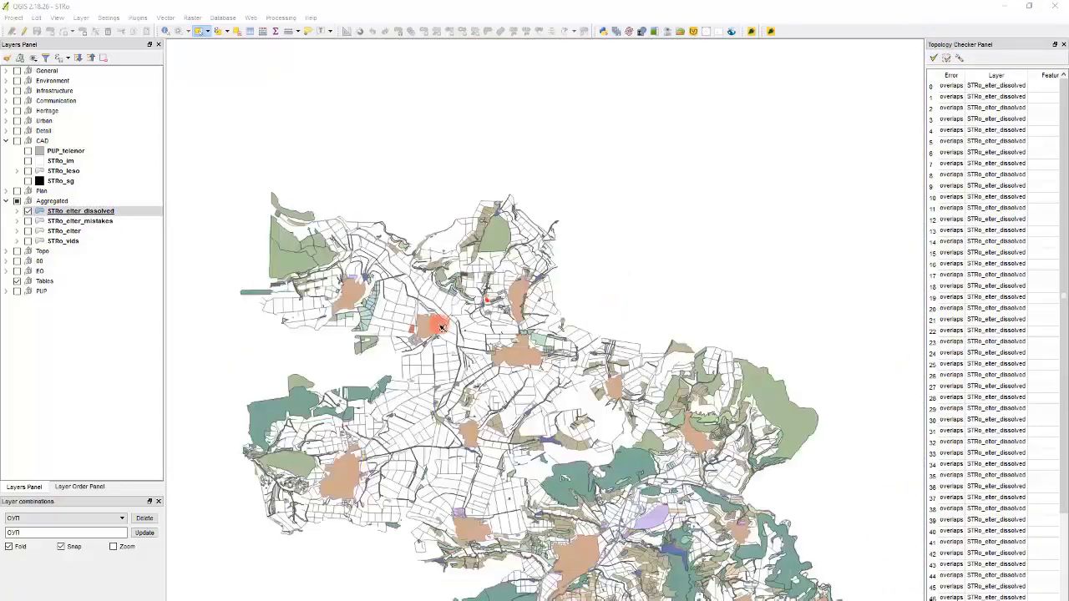
pyautogui.scroll(-3, 477, 280)
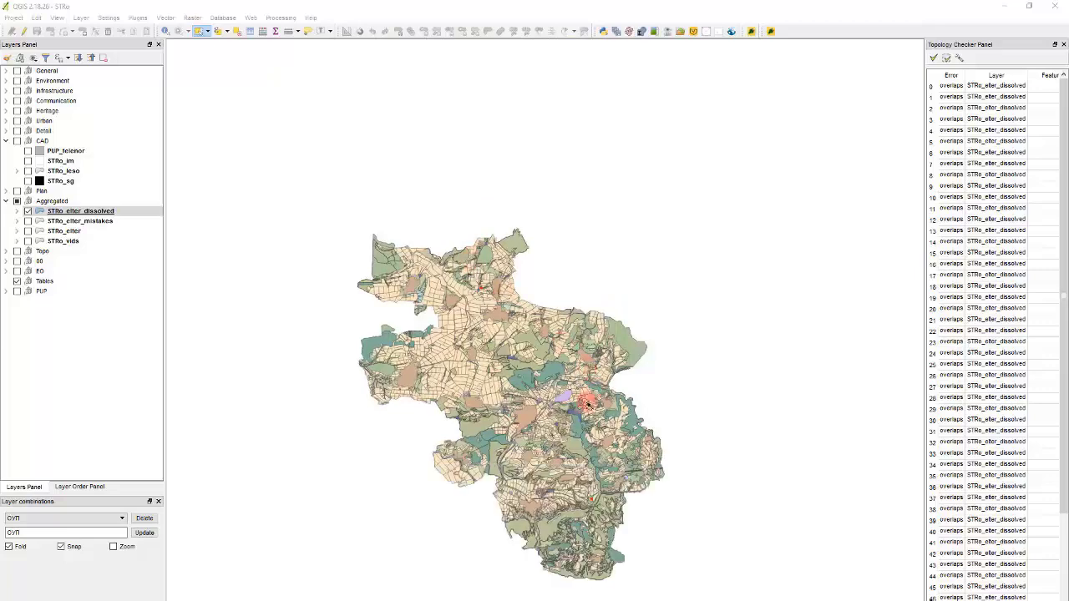
pyautogui.scroll(5, 618, 497)
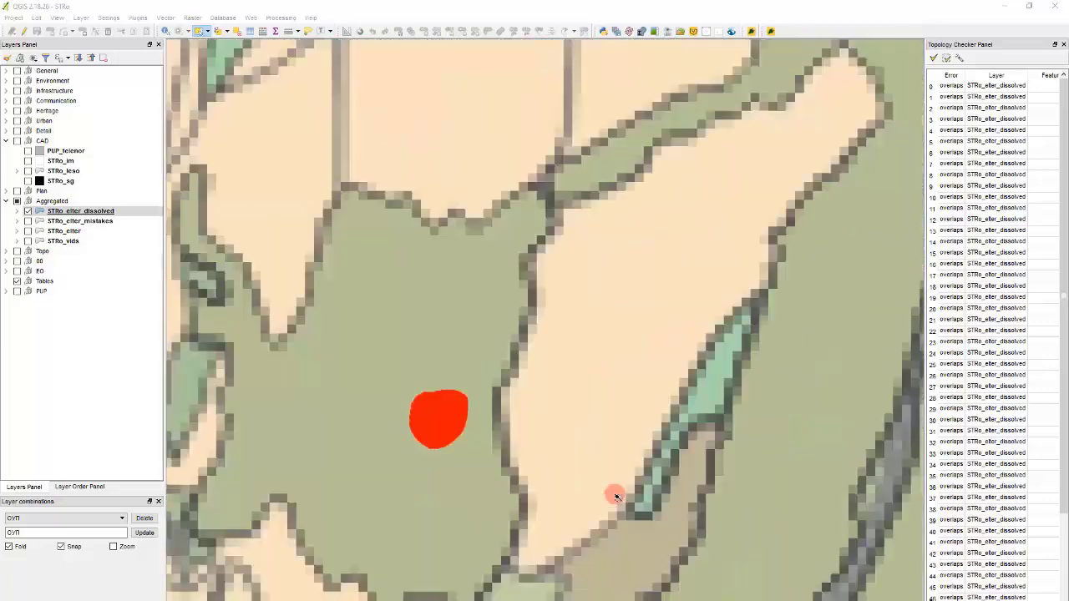
pyautogui.scroll(4, 572, 324)
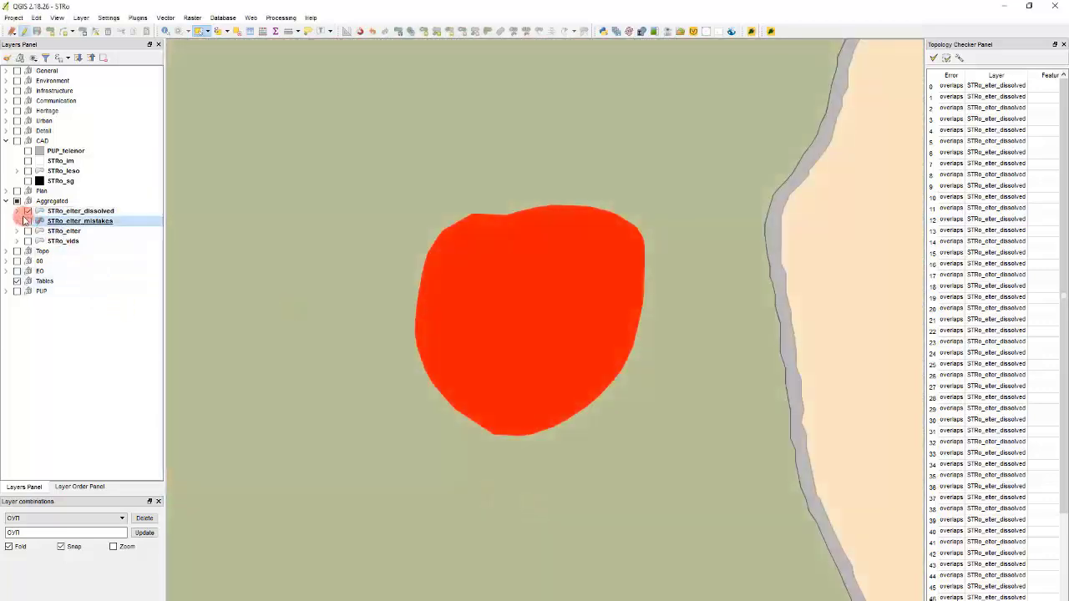
# Step: With STRo_elter_mistakes shown instead of STRo_elter_dissolved, cut and re-paste the large polygon so Avoid Intersections subtracts the smaller one inside it
pyautogui.click(28, 221)
pyautogui.click(27, 211)
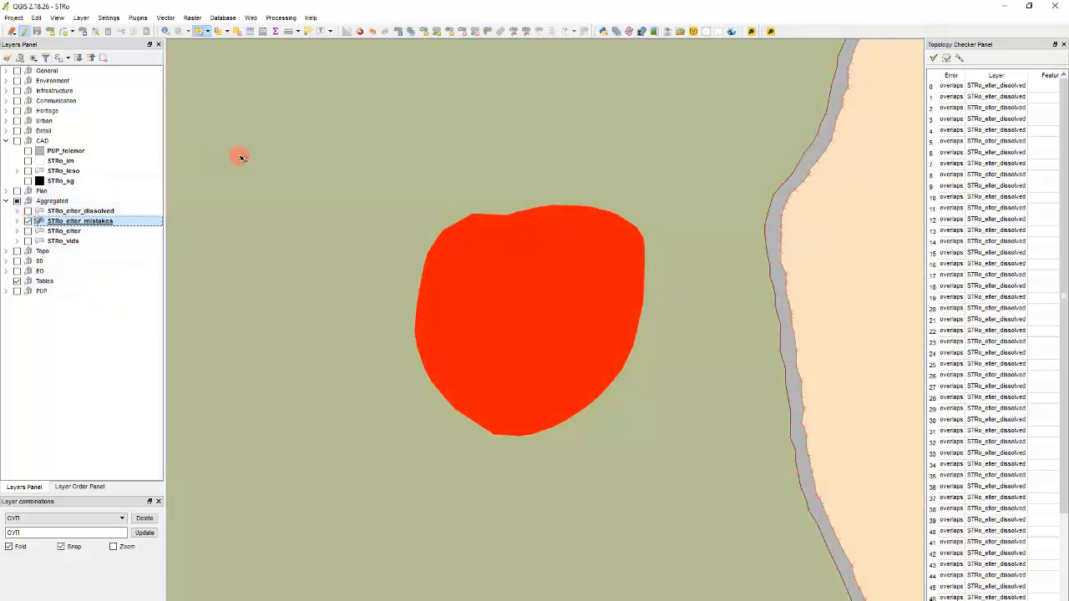
pyautogui.click(434, 169)
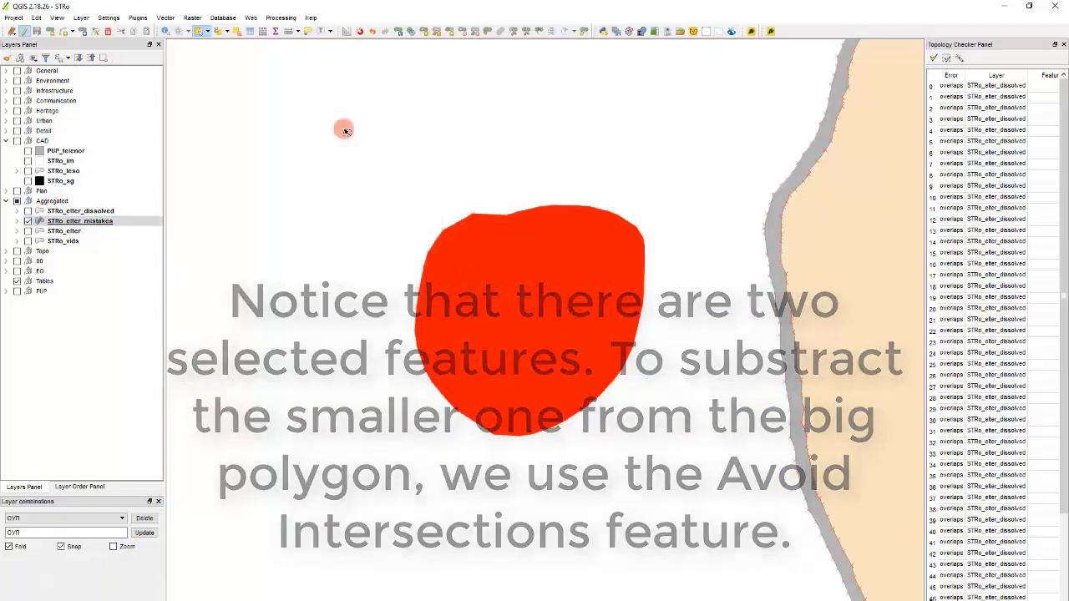
pyautogui.hotkey('ctrl', 'v')
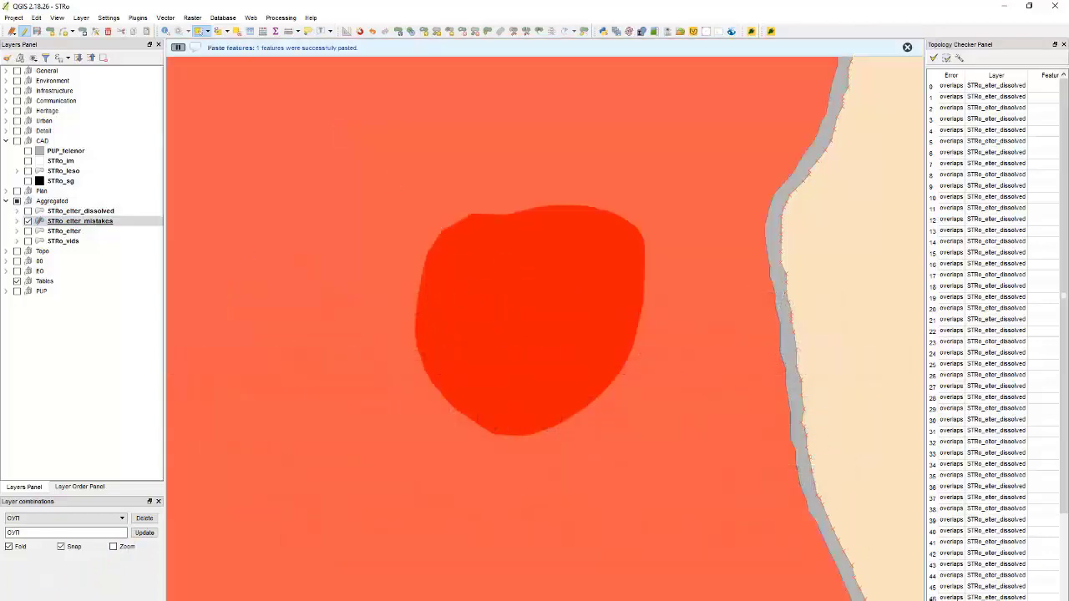
pyautogui.click(691, 439)
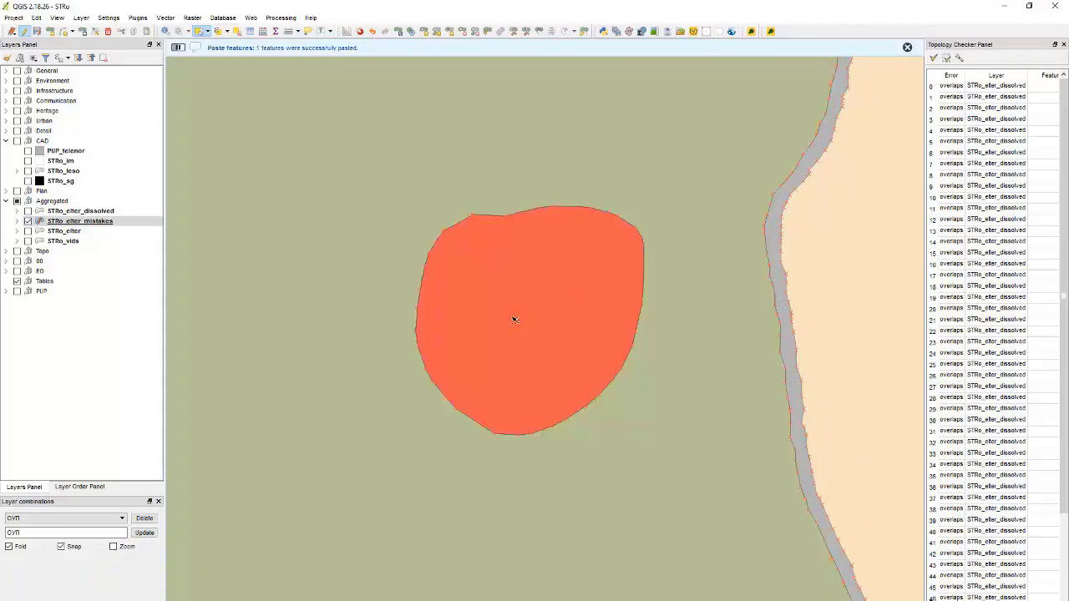
pyautogui.scroll(-4, 501, 301)
# Step: Locate the overlap error in row 1 of the error list and delete the sliver ring inside the STRo_elter_mistakes polygon
pyautogui.click(71, 224)
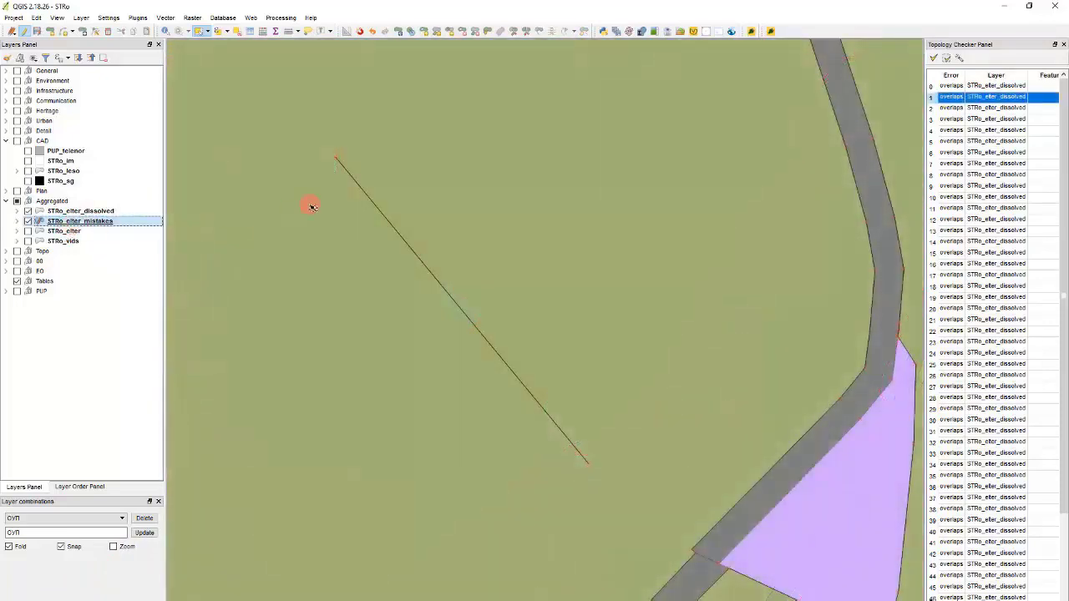
pyautogui.click(335, 162)
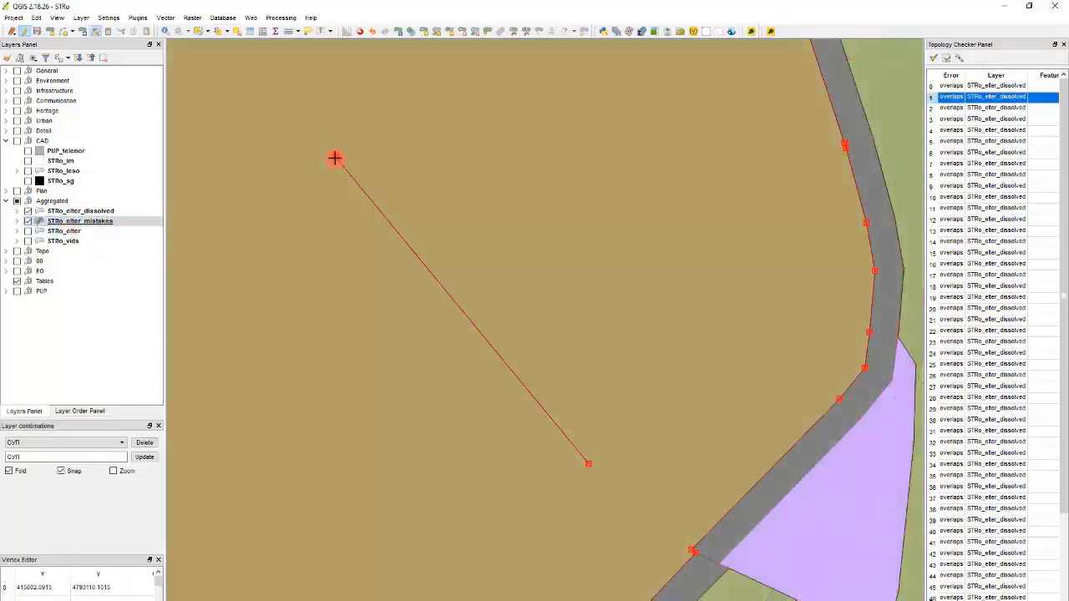
pyautogui.scroll(5, 416, 274)
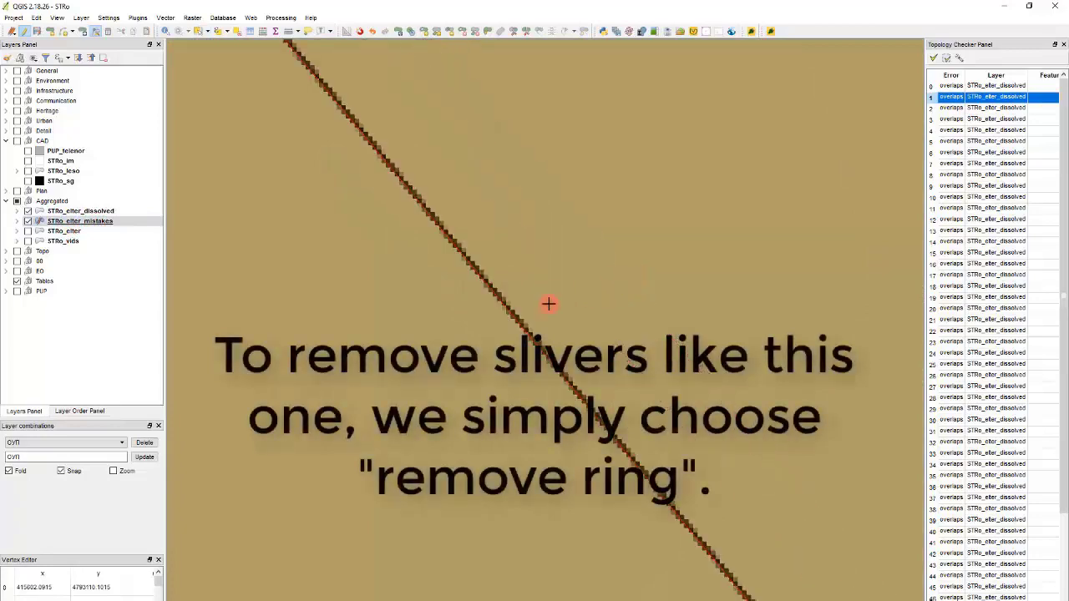
pyautogui.scroll(2, 709, 267)
pyautogui.scroll(2, 580, 298)
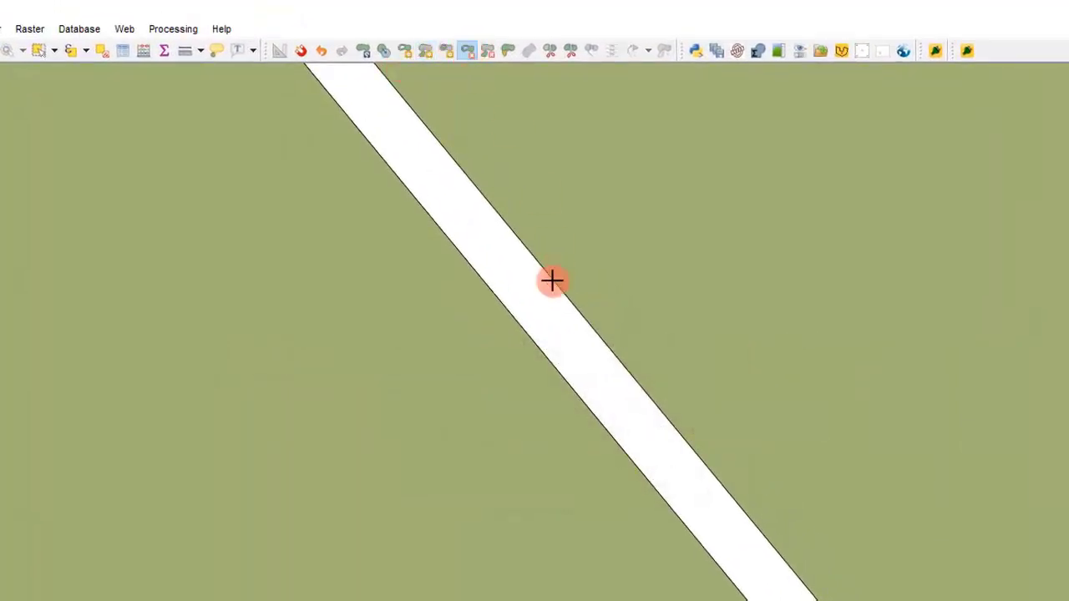
pyautogui.scroll(-5, 597, 403)
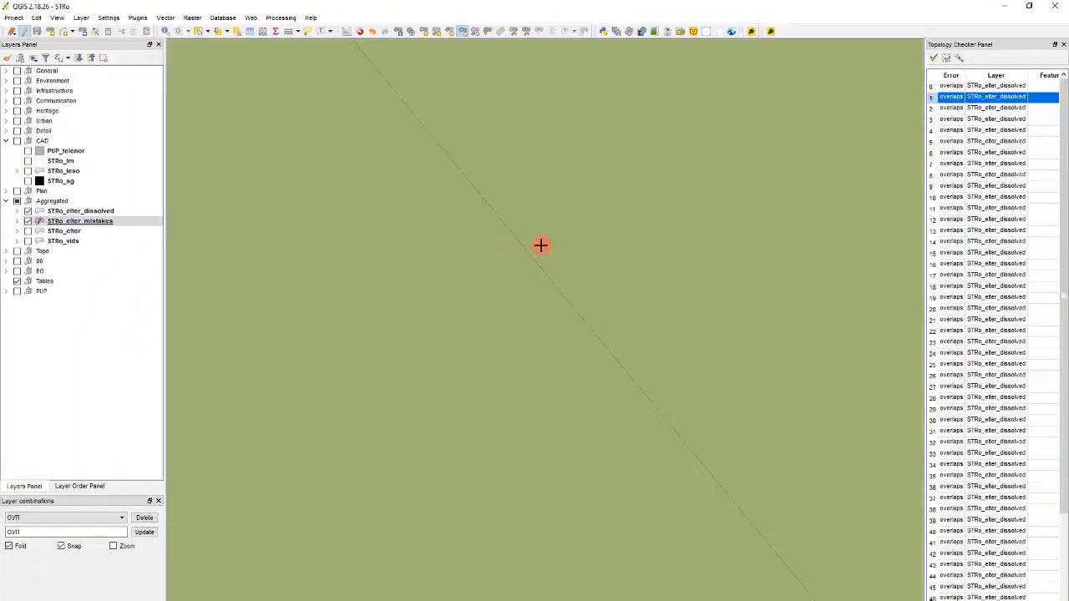